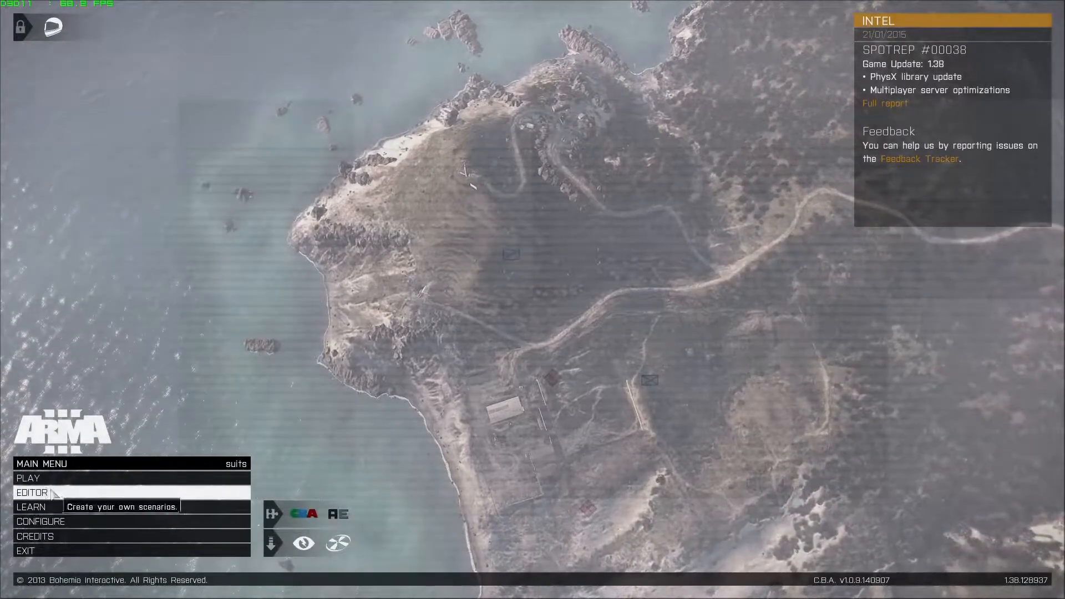
# Open the scenario editor on the Stratis map and load the saved ArmaEdit mission.
pyautogui.click(239, 492)
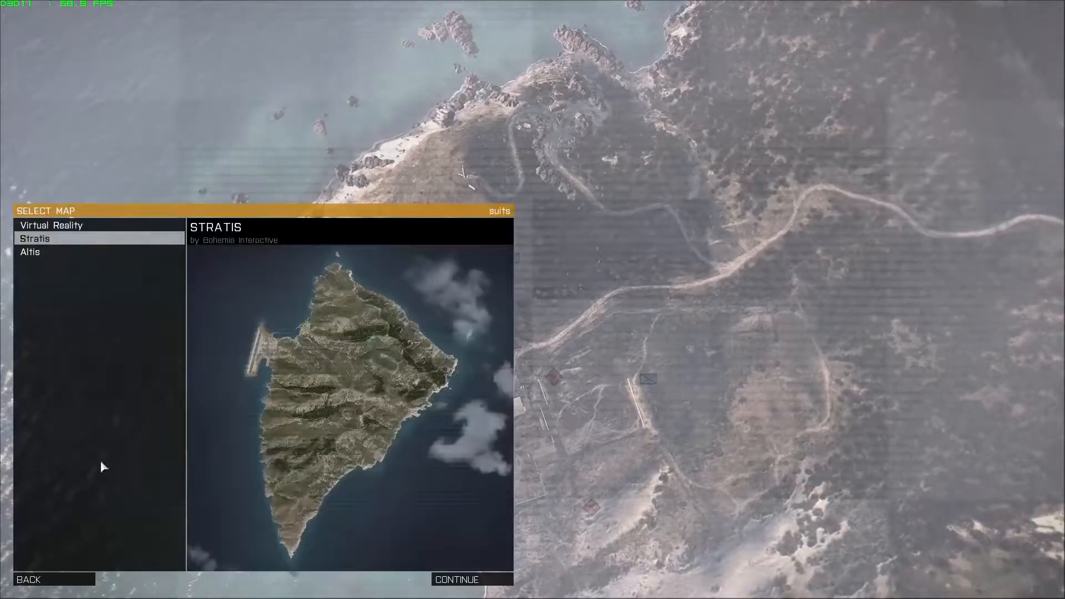
pyautogui.doubleClick(35, 238)
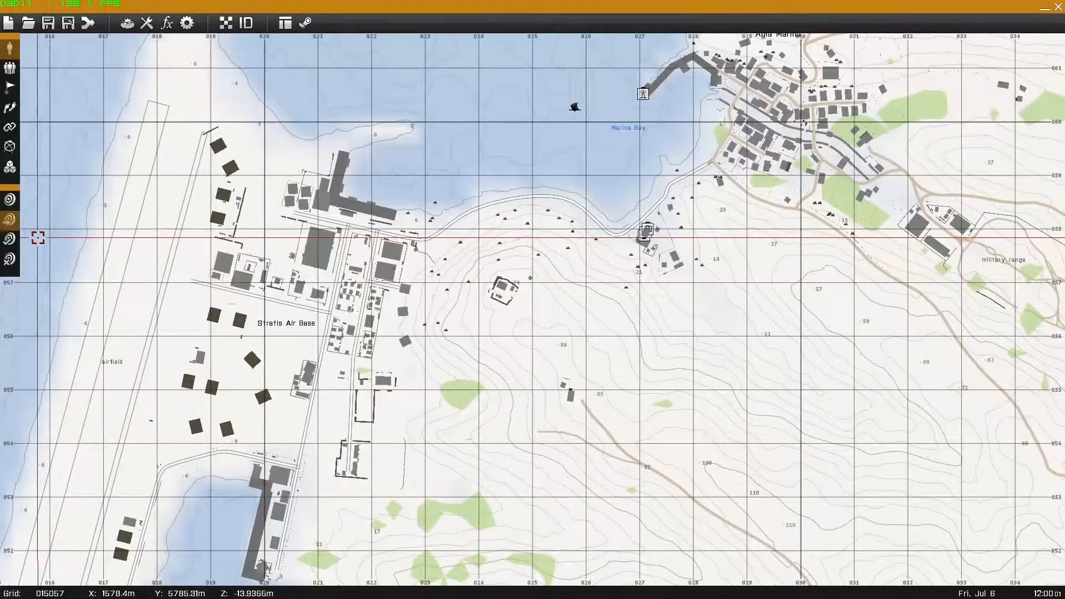
pyautogui.click(29, 23)
pyautogui.doubleClick(355, 213)
pyautogui.scroll(10, 554, 331)
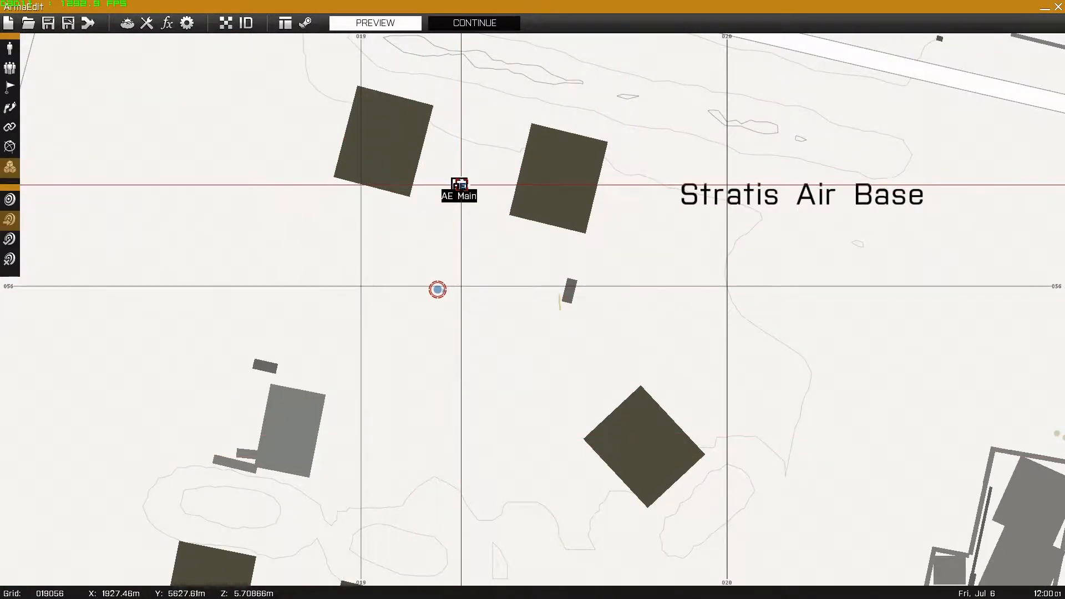
# Set Global Debug to Off in the AE Main module near Stratis Air Base.
pyautogui.moveTo(456, 188); pyautogui.dragTo(457, 195)
pyautogui.doubleClick(457, 195)
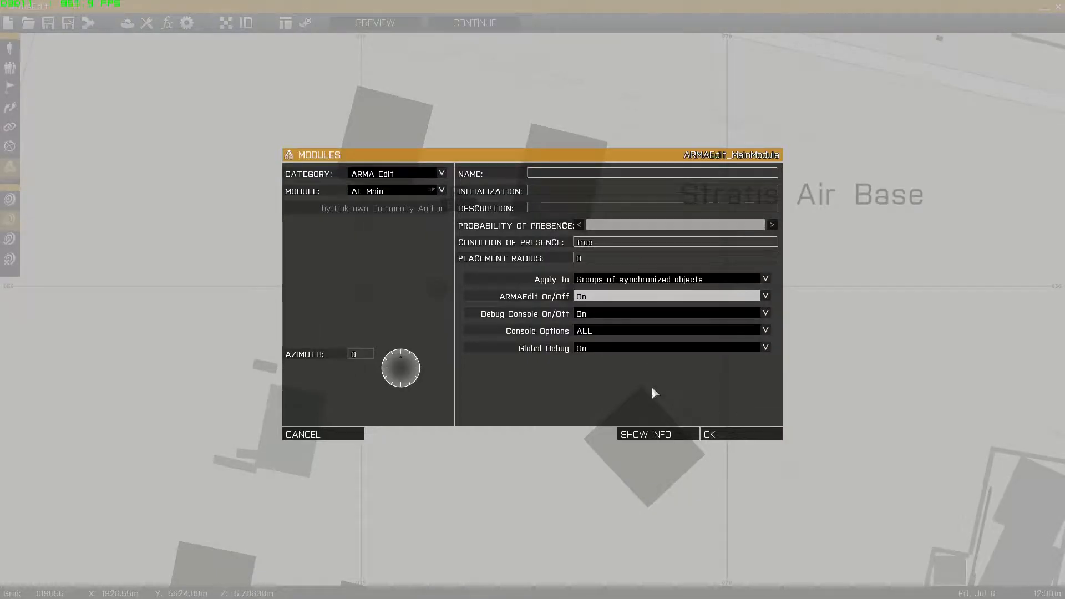
pyautogui.click(602, 348)
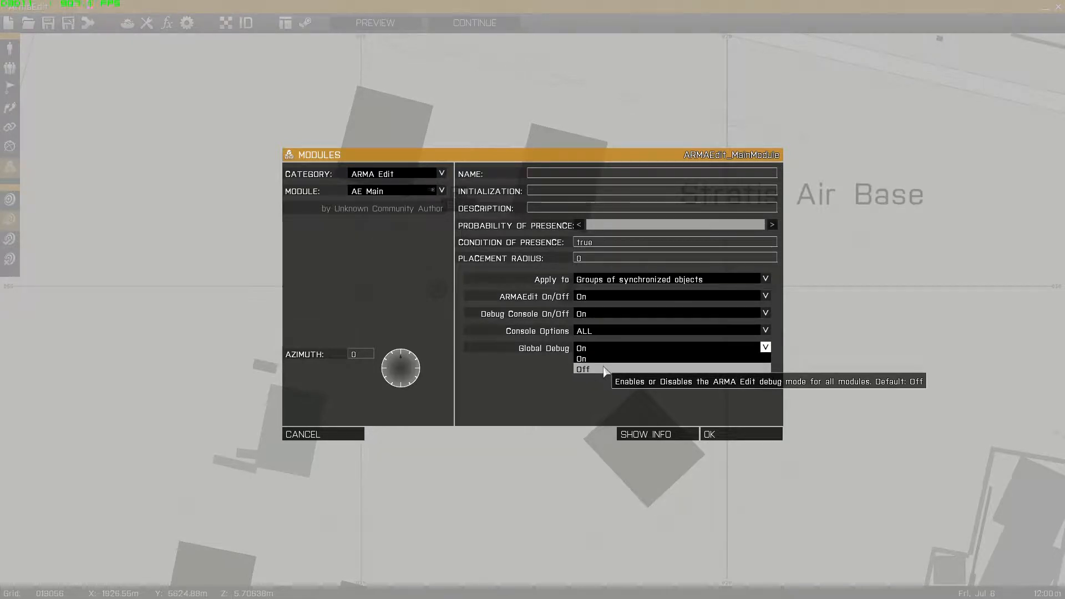
pyautogui.click(604, 369)
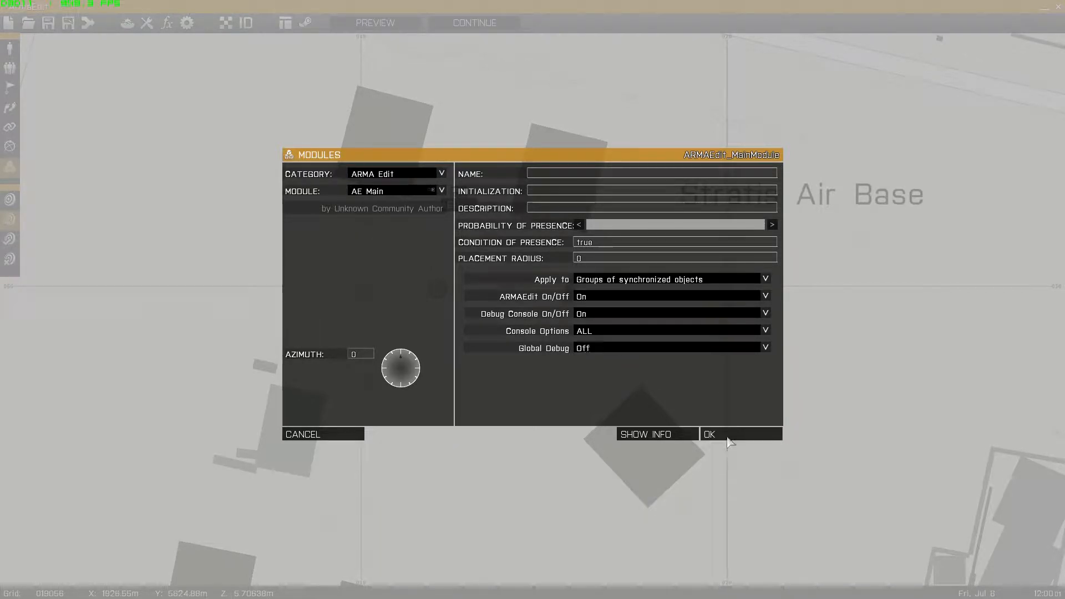
pyautogui.click(728, 438)
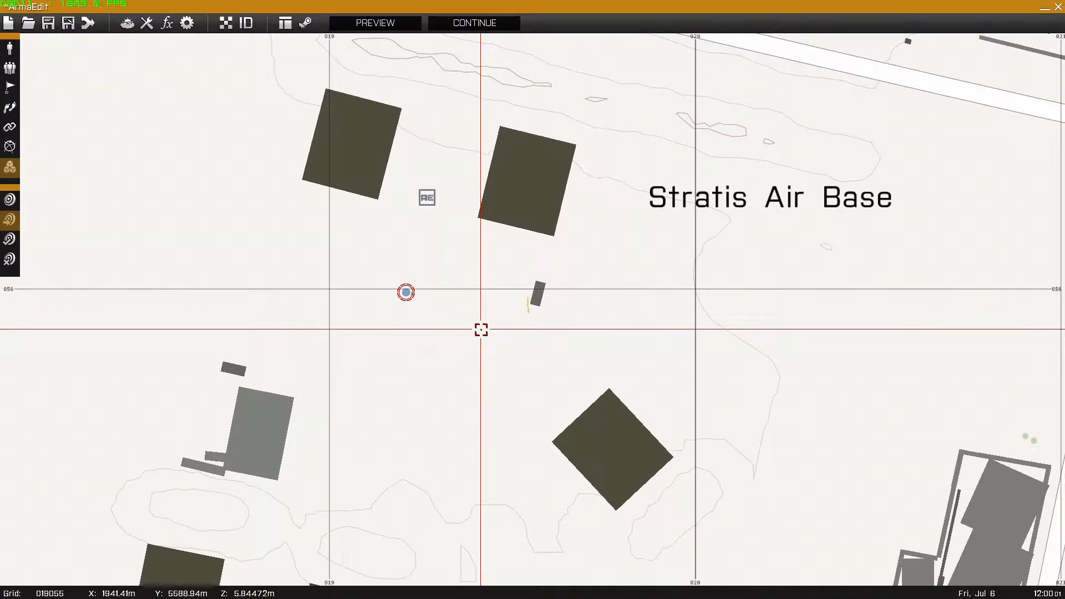
# Create a Zone module south-east of AE Main with activation radius 200, Zone Suspended ENABLED and Activating Side WEST.
pyautogui.doubleClick(484, 290)
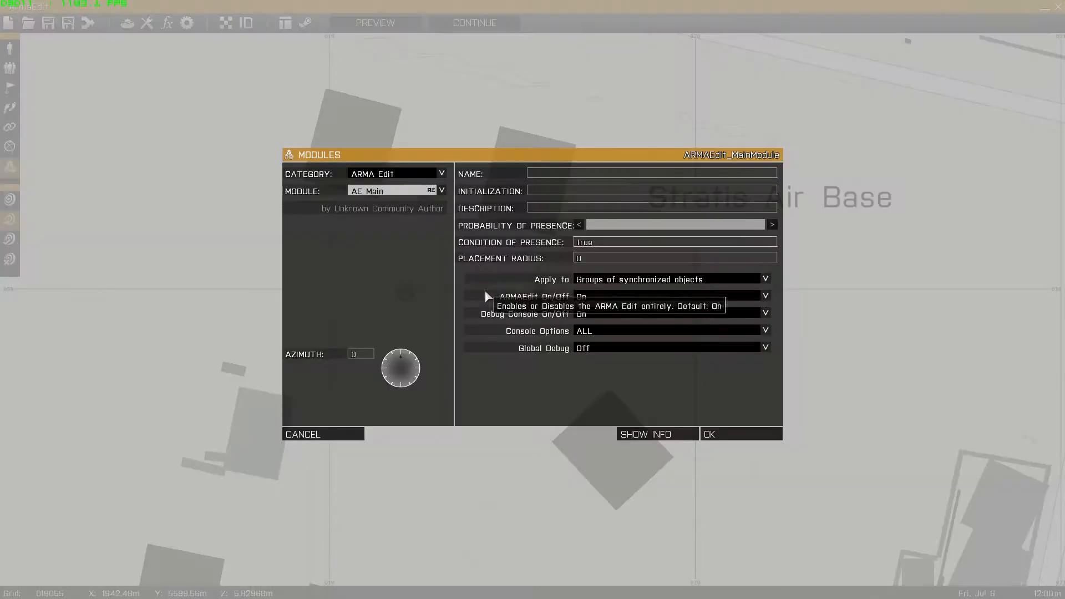
pyautogui.click(392, 192)
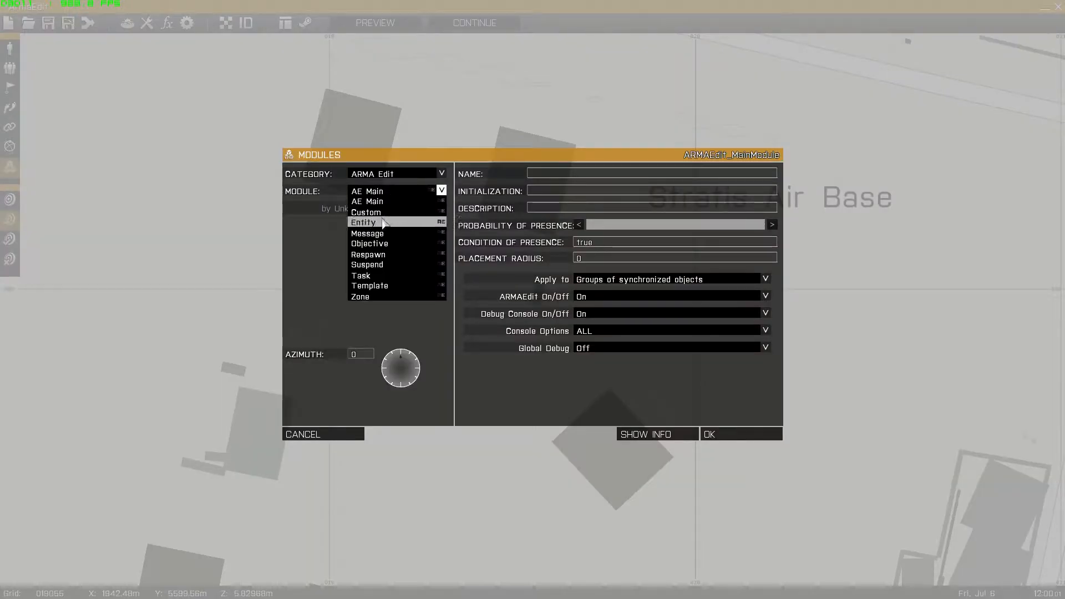
pyautogui.click(368, 298)
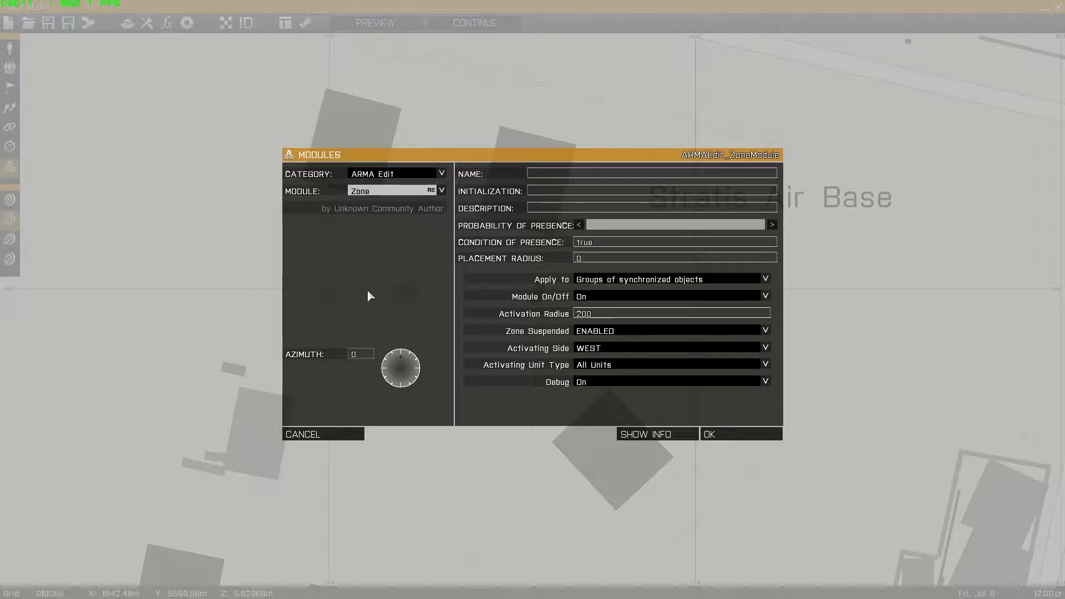
pyautogui.doubleClick(591, 315)
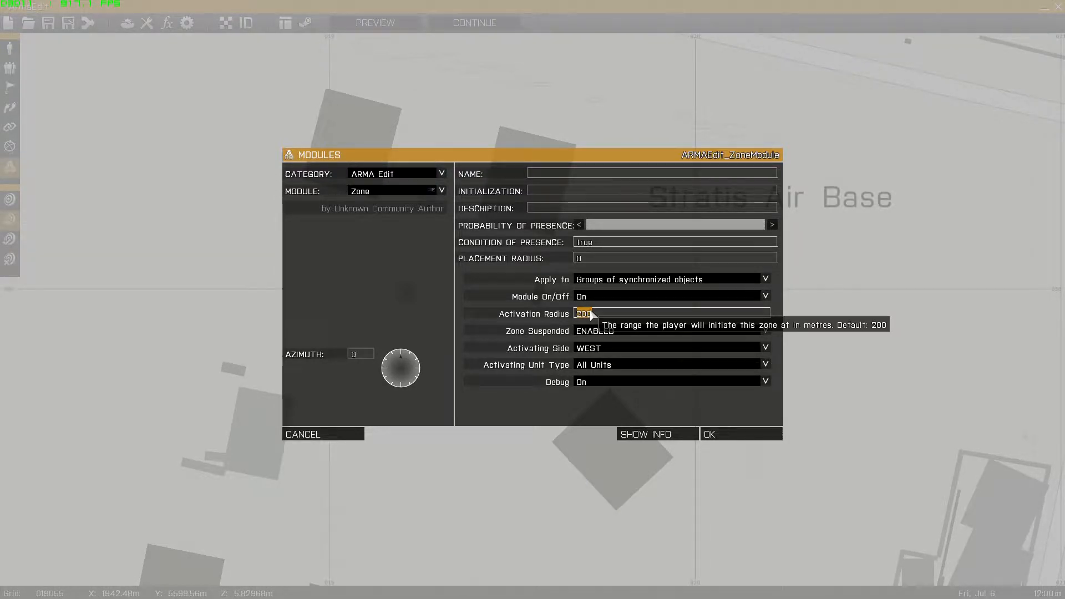
pyautogui.click(591, 332)
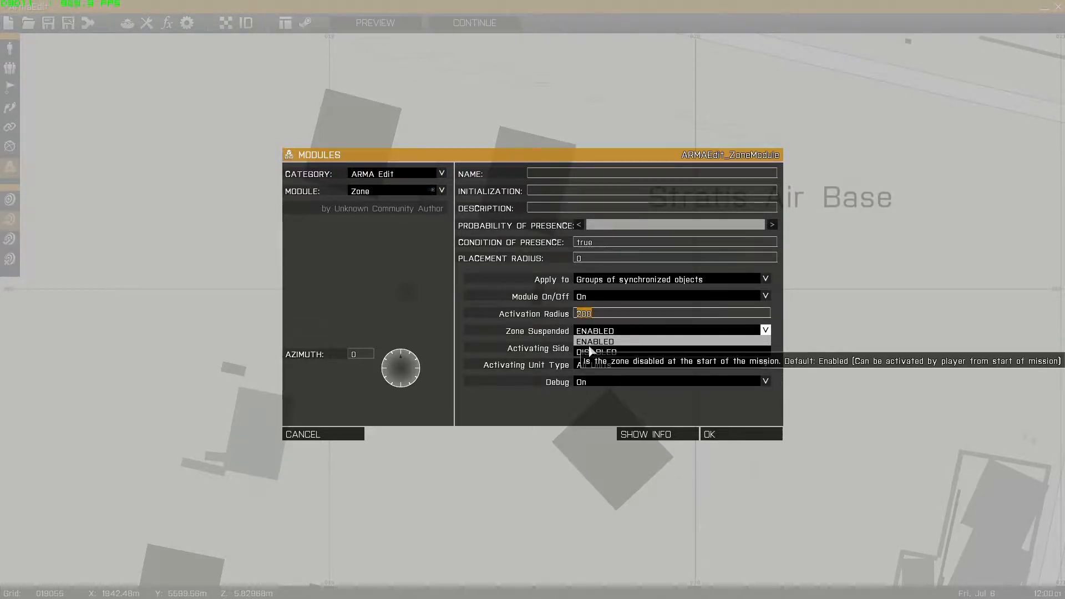
pyautogui.click(592, 341)
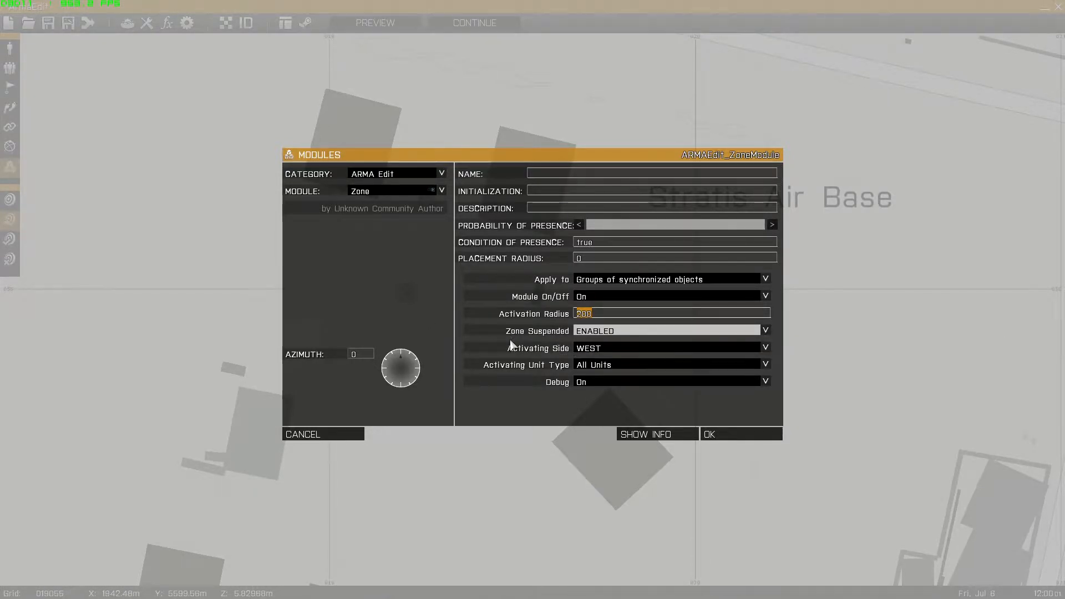
pyautogui.click(592, 348)
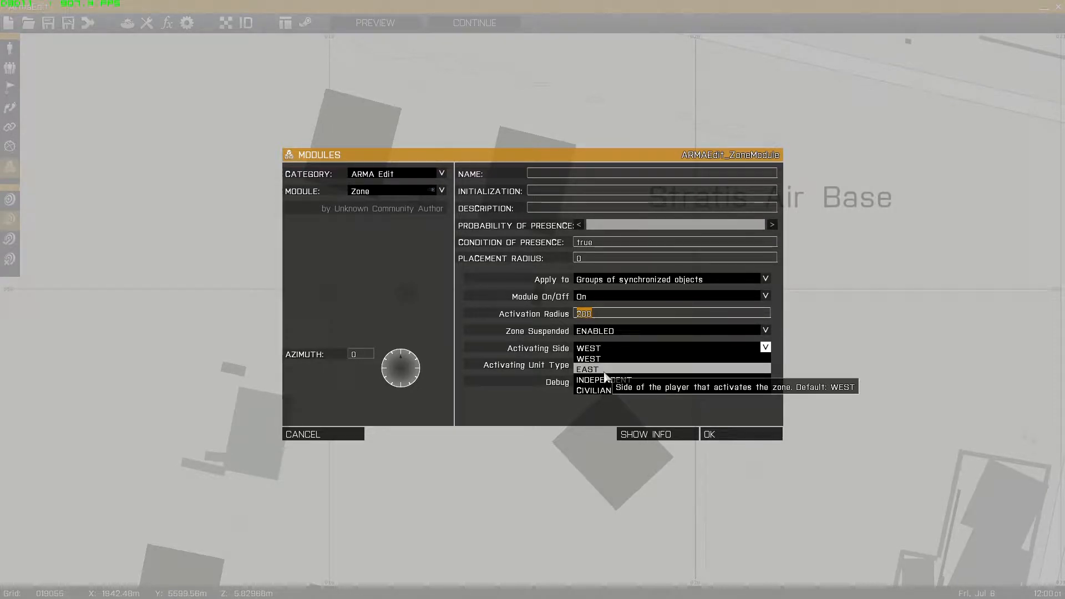
pyautogui.click(595, 362)
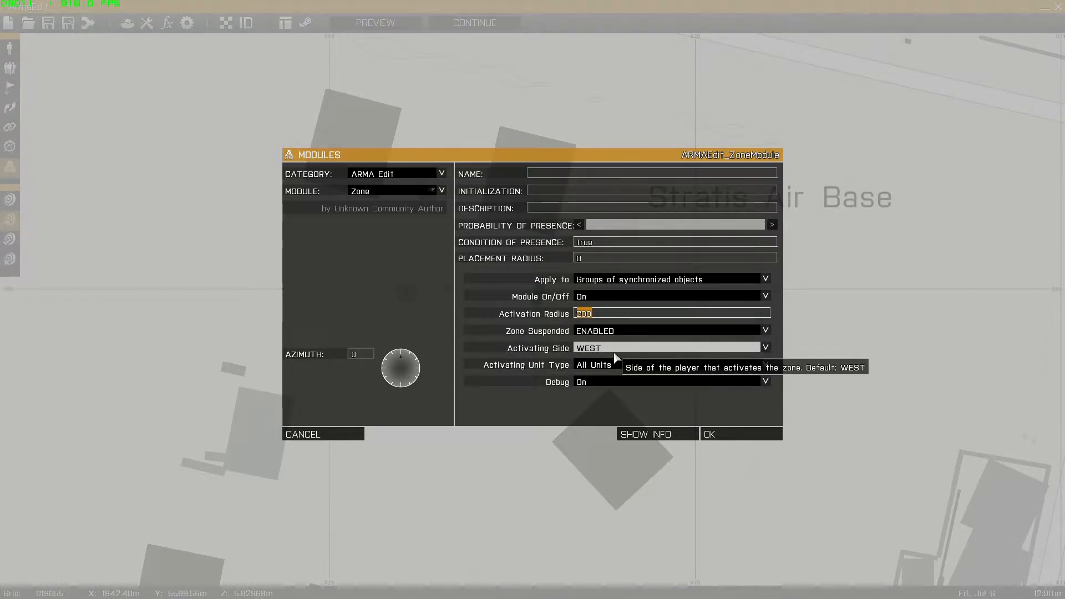
# Try All Ground Units and Plane Unit Only as the zone's activating unit type and return it to All Units.
pyautogui.click(661, 367)
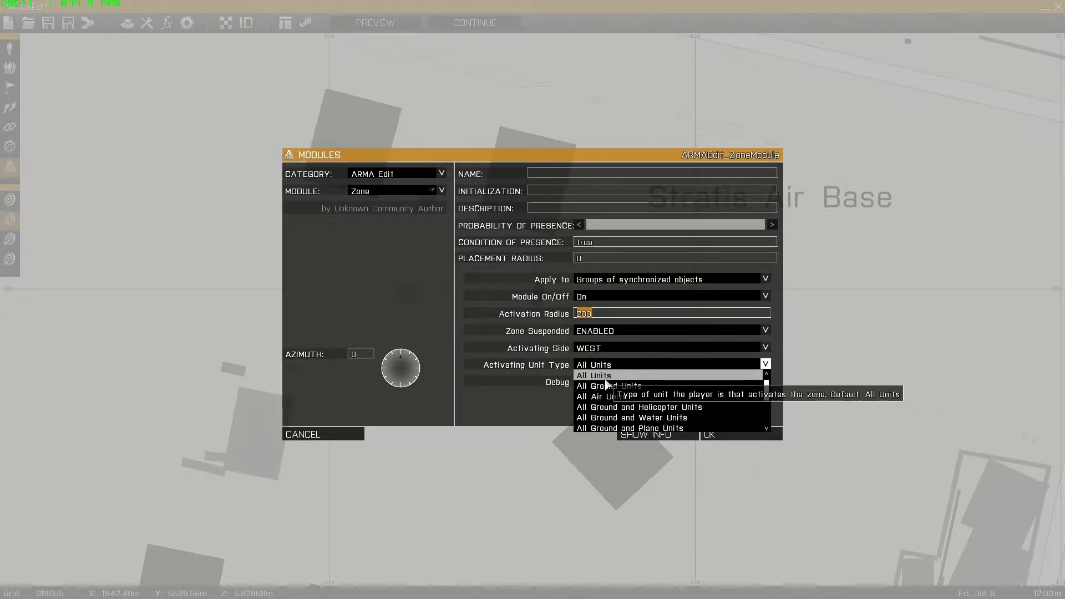
pyautogui.moveTo(767, 391); pyautogui.dragTo(768, 421)
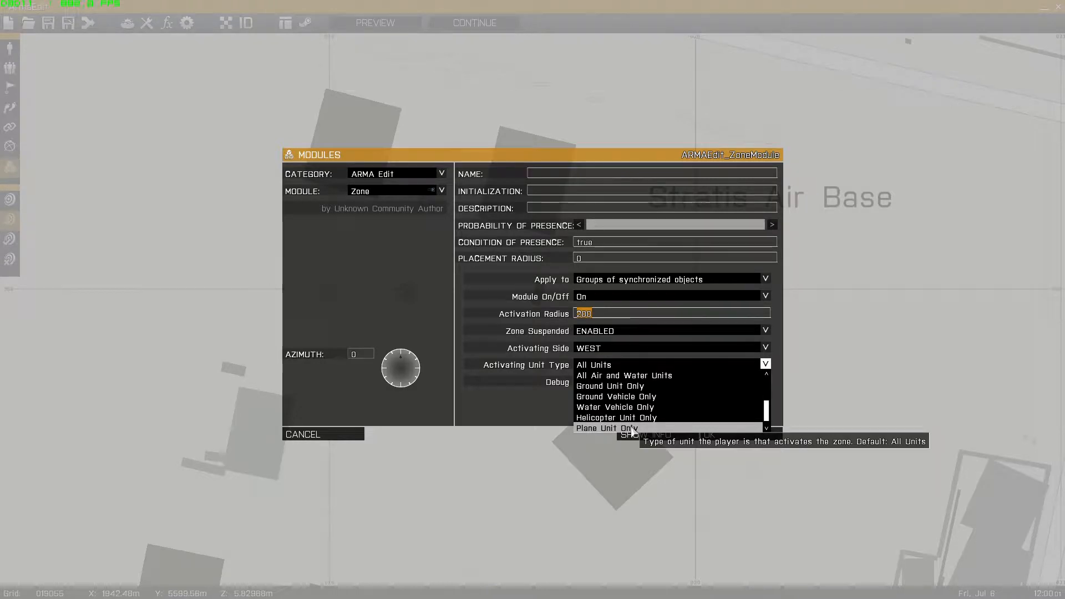
pyautogui.scroll(5, 633, 432)
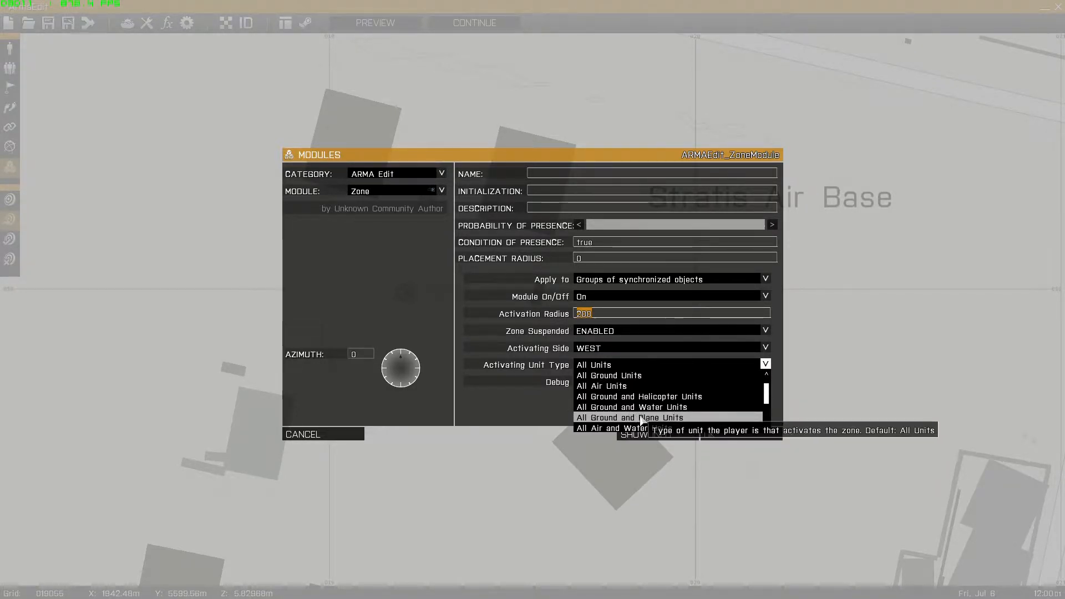
pyautogui.scroll(-1, 603, 391)
pyautogui.scroll(1, 603, 391)
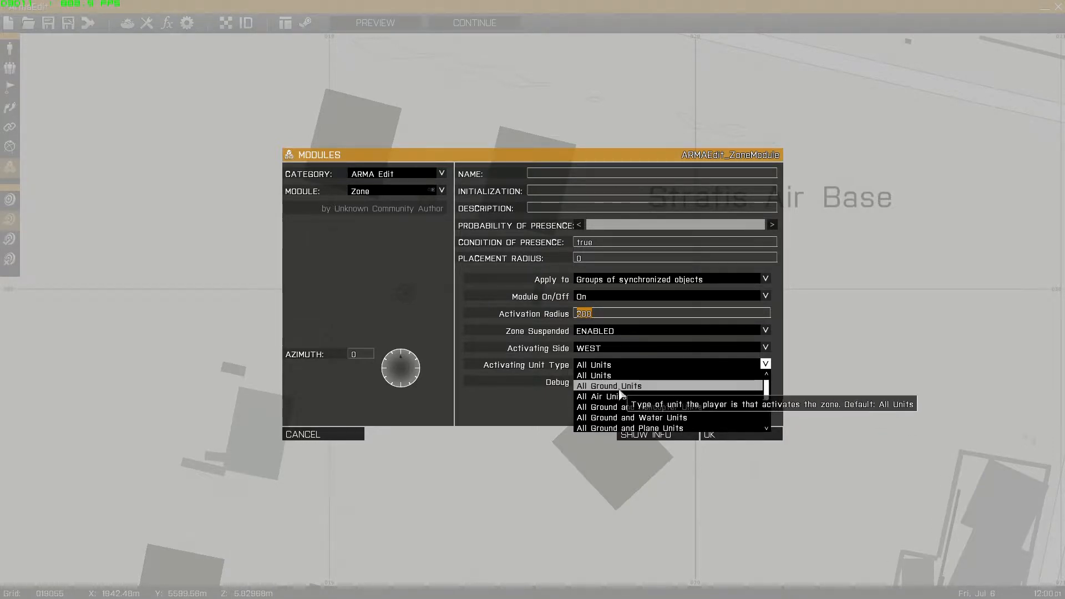
pyautogui.click(610, 388)
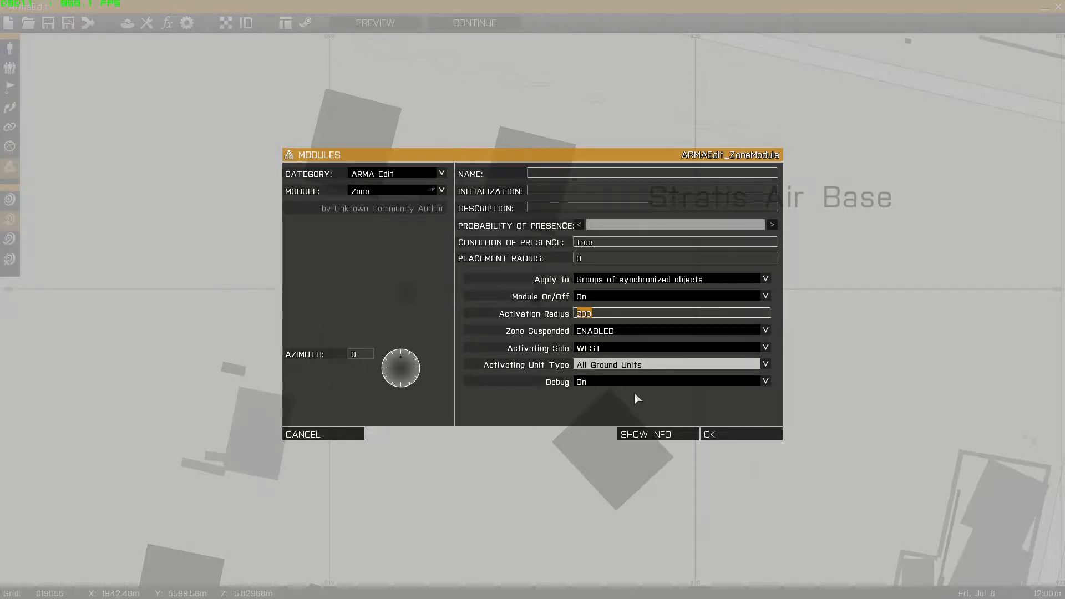
pyautogui.click(713, 364)
pyautogui.scroll(-5, 710, 395)
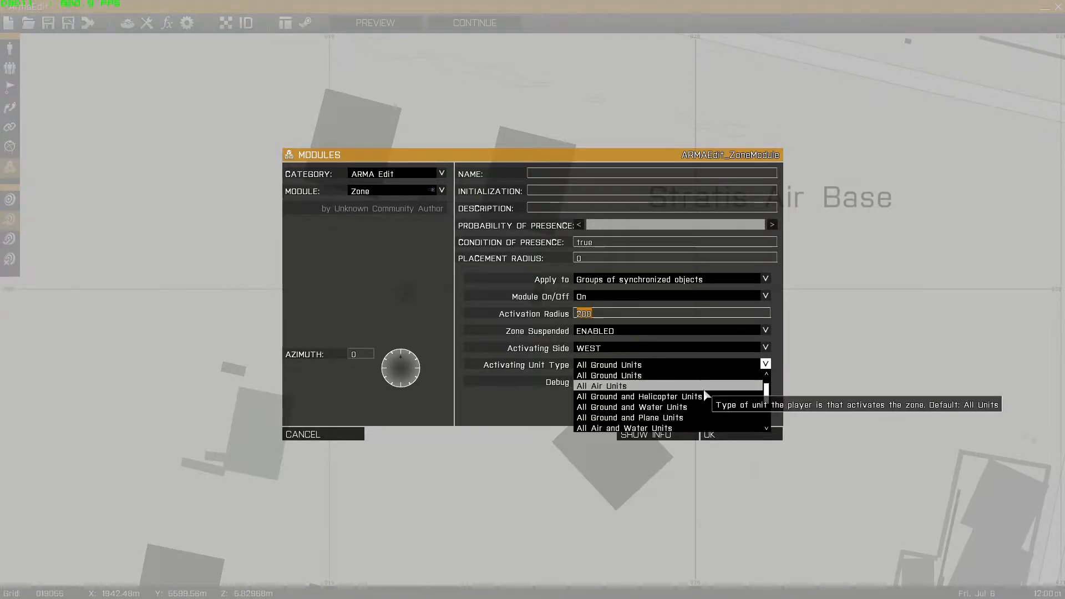
pyautogui.scroll(-1, 709, 395)
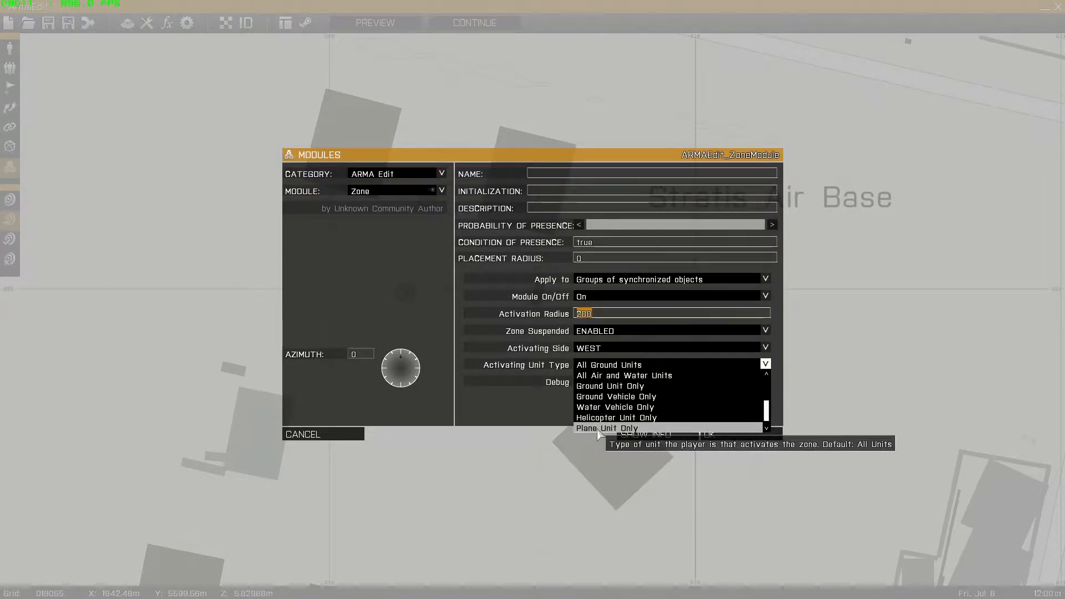
pyautogui.click(596, 430)
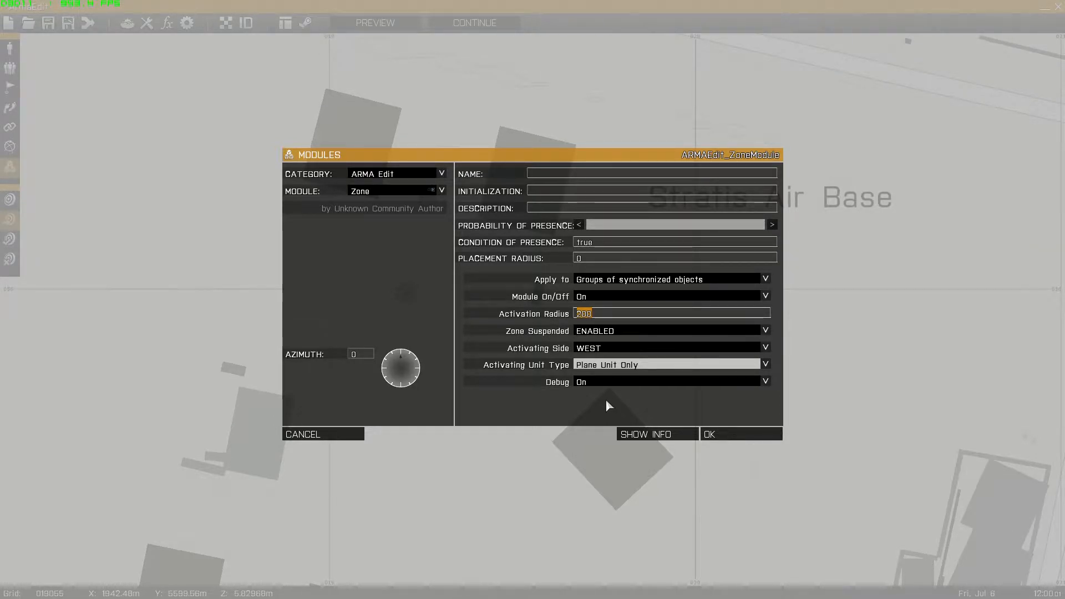
pyautogui.click(607, 364)
pyautogui.scroll(8, 649, 382)
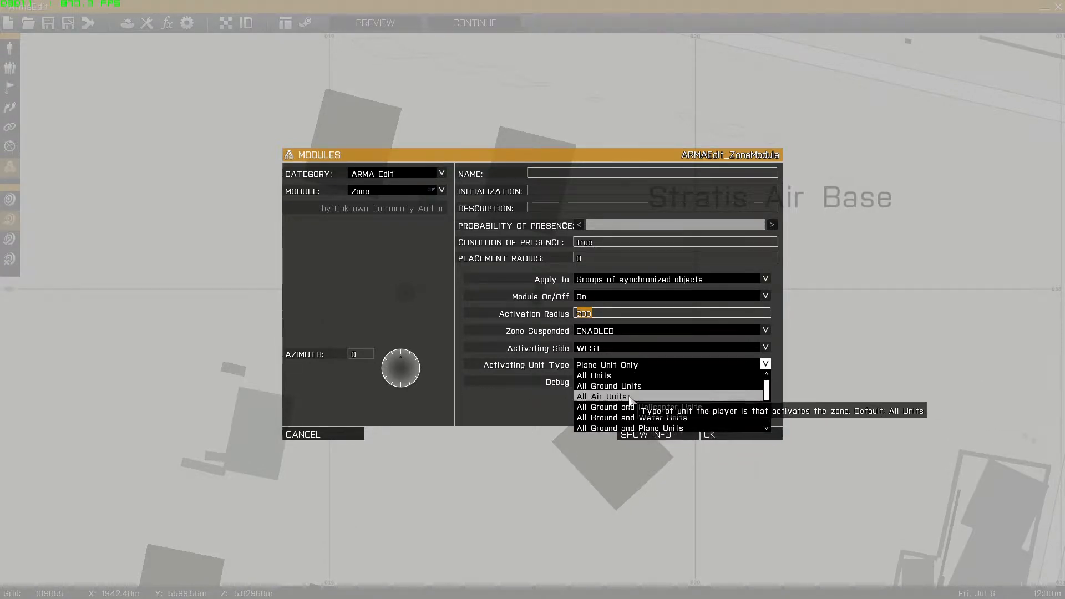
pyautogui.click(616, 376)
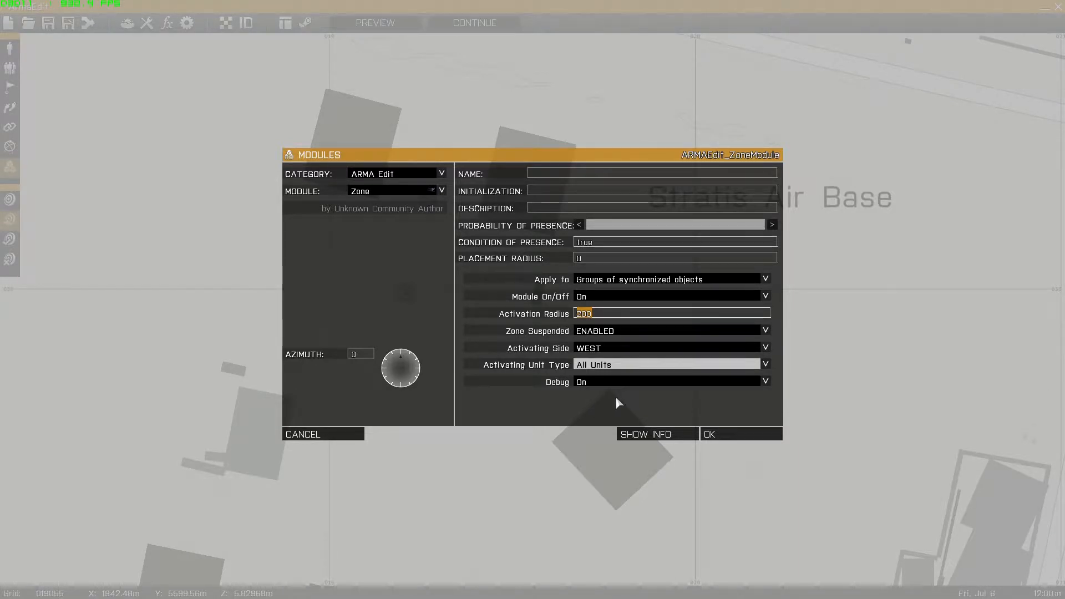
# Keep the Zone module set to On and confirm its placement on the map.
pyautogui.click(603, 298)
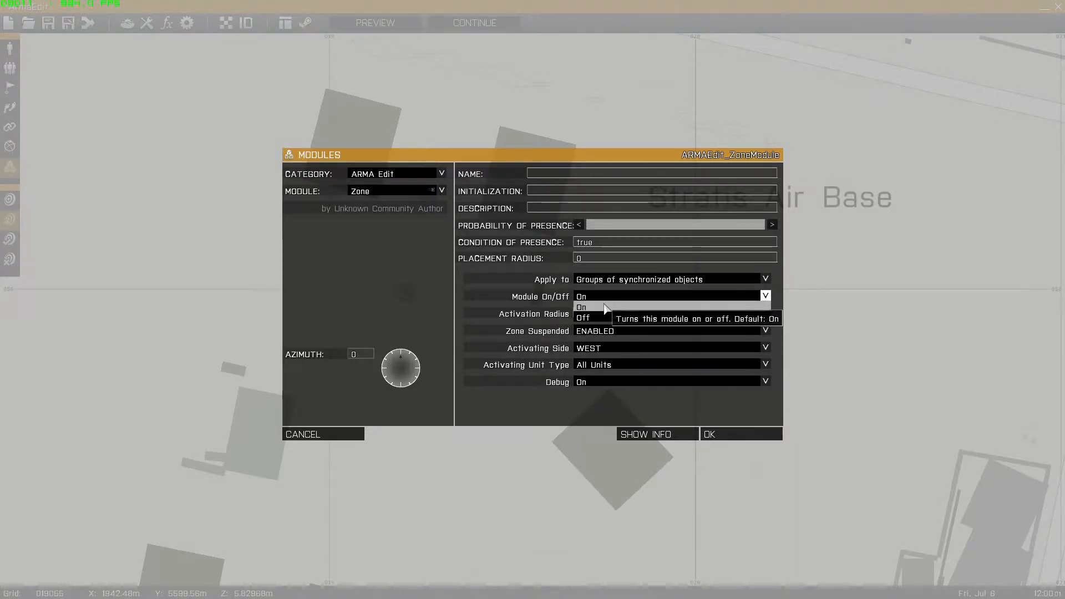
pyautogui.click(604, 307)
pyautogui.click(716, 436)
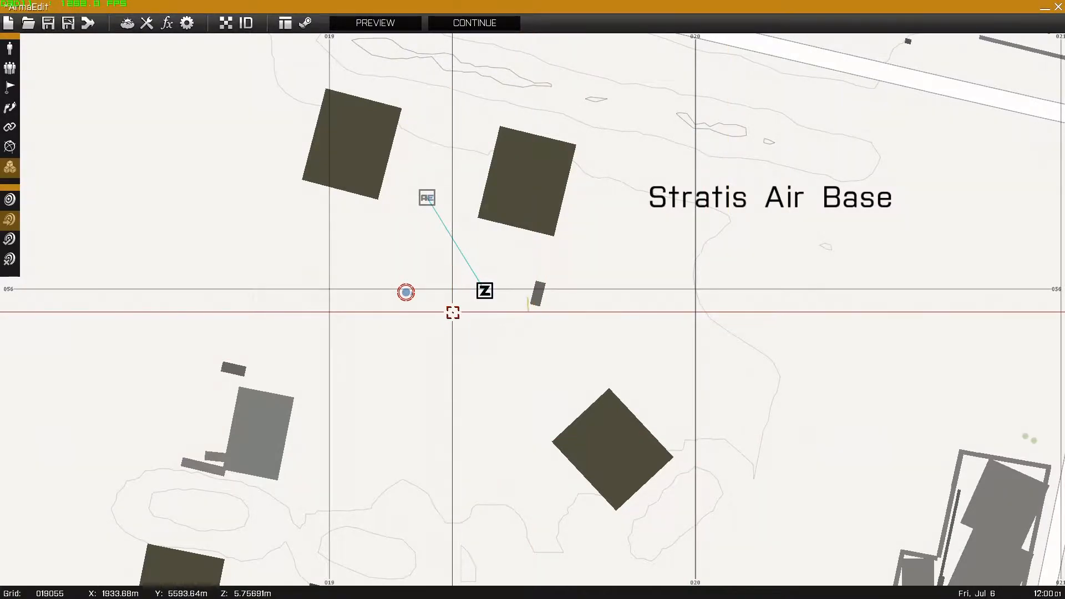
# Remove the group link between the Zone module and AE Main and switch to synchronization mode.
pyautogui.moveTo(455, 318); pyautogui.dragTo(460, 351, button='right')
pyautogui.click(11, 70)
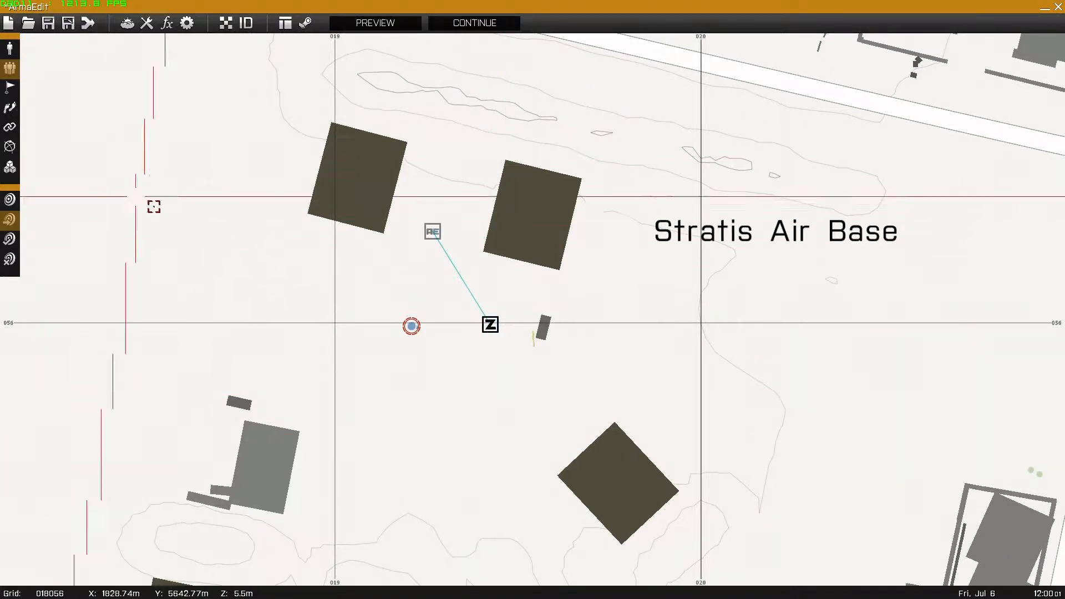
pyautogui.moveTo(491, 324); pyautogui.dragTo(525, 399)
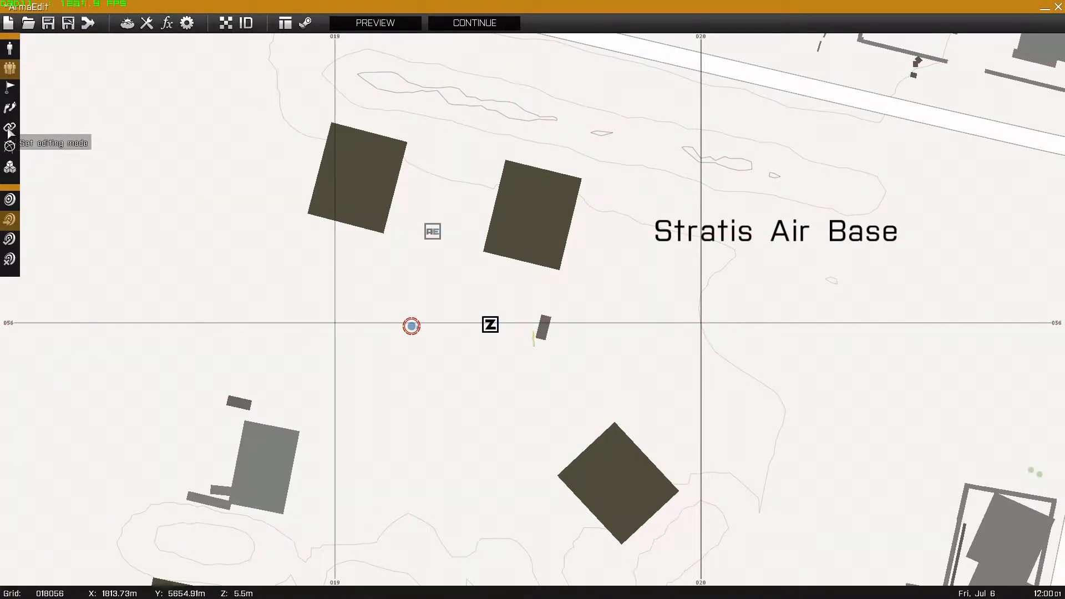
pyautogui.click(10, 129)
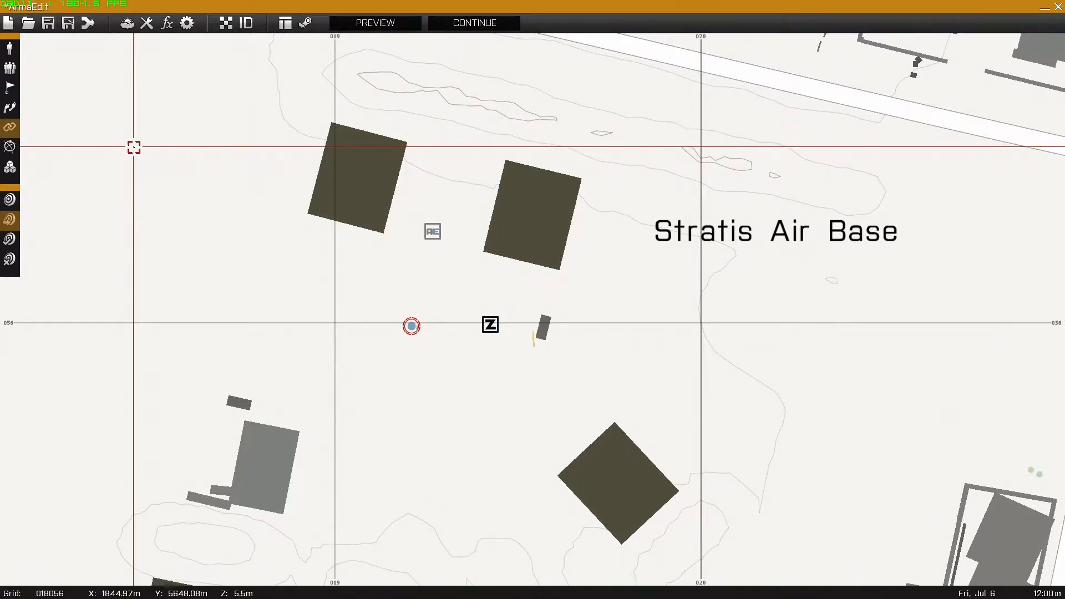
# Start an Entity module on the building north-east of the Zone module and set its Side to WEST.
pyautogui.click(10, 168)
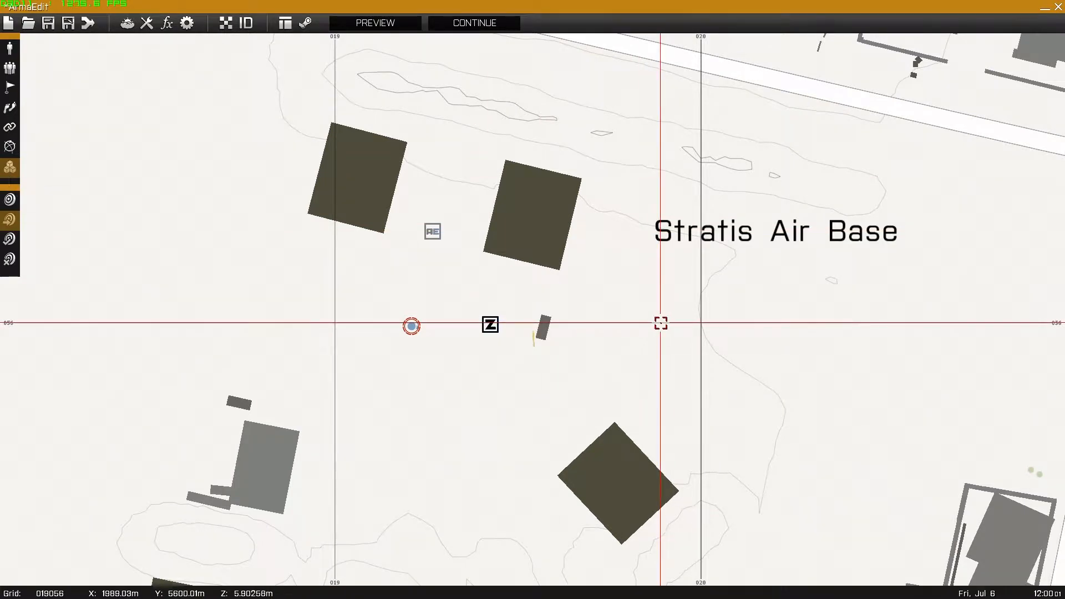
pyautogui.doubleClick(529, 218)
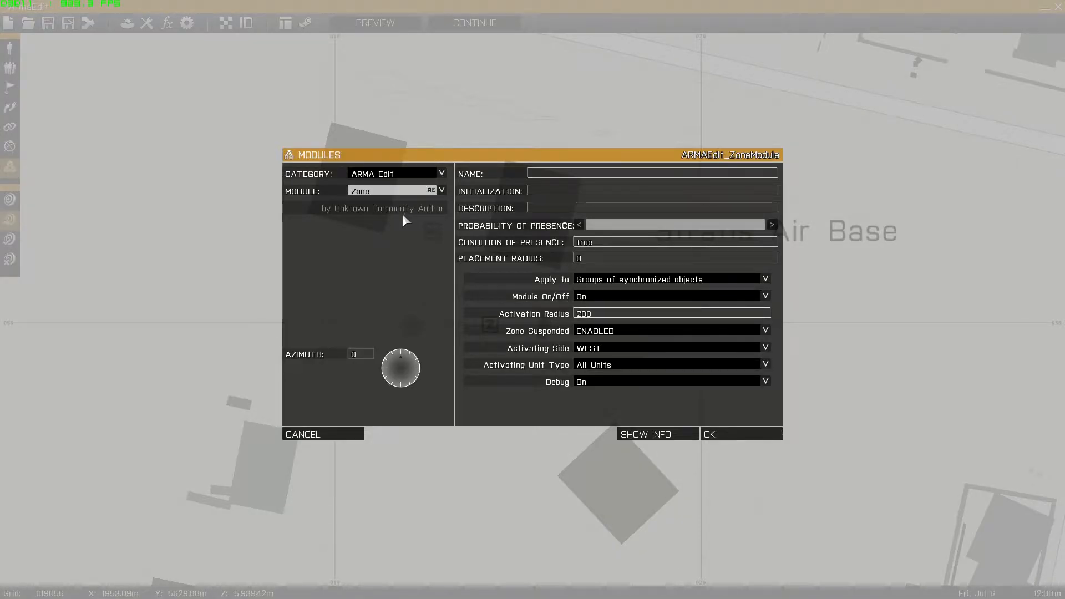
pyautogui.click(375, 192)
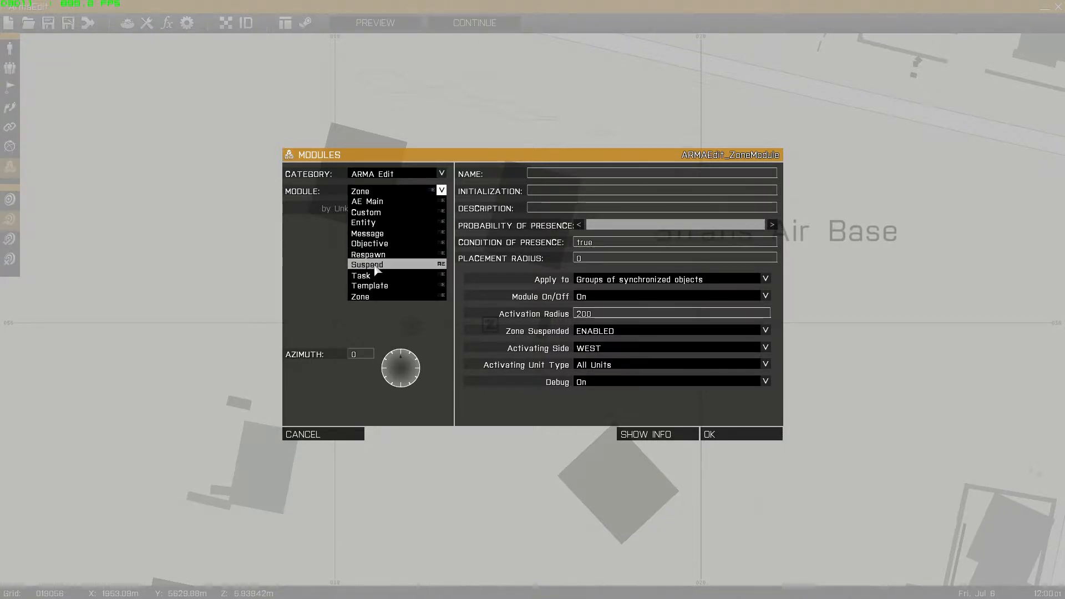
pyautogui.click(369, 223)
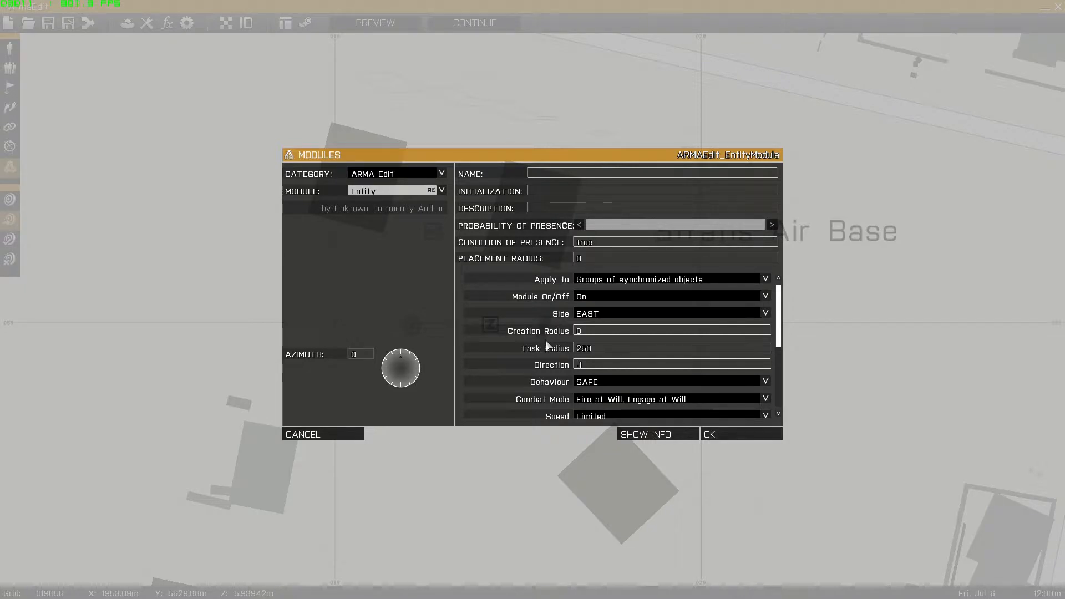
pyautogui.click(614, 312)
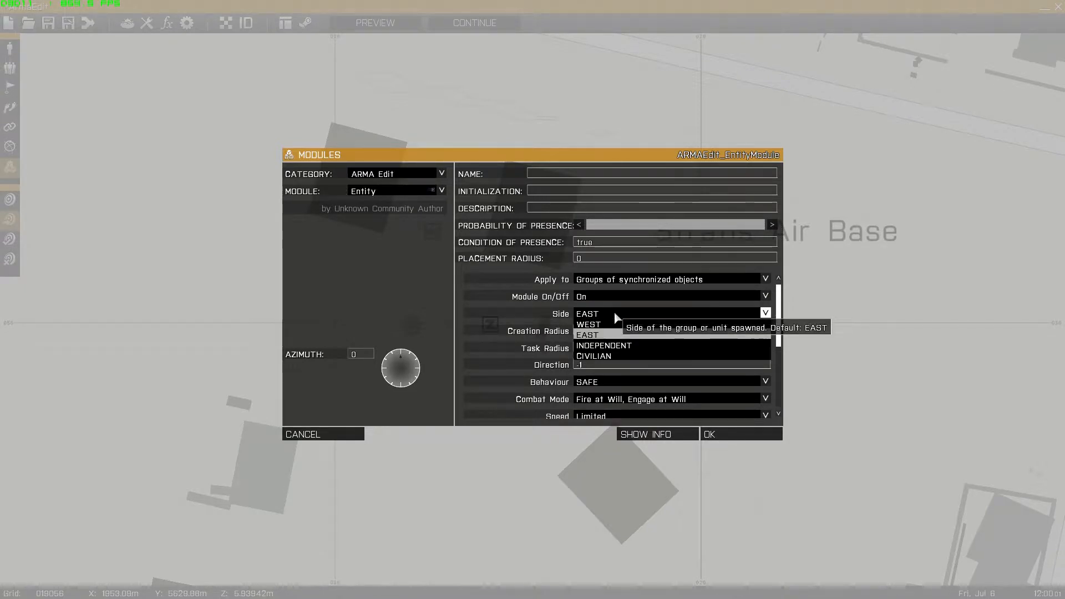
pyautogui.click(603, 327)
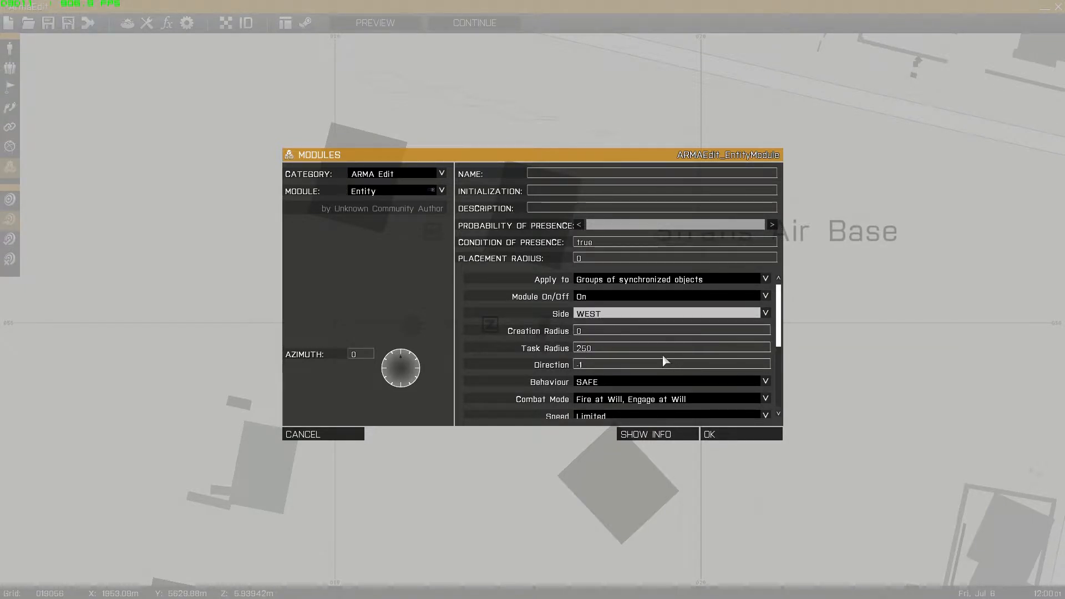
# Set the Entity module's Creation Radius to 10 and Task Radius to 20.
pyautogui.scroll(-1, 599, 332)
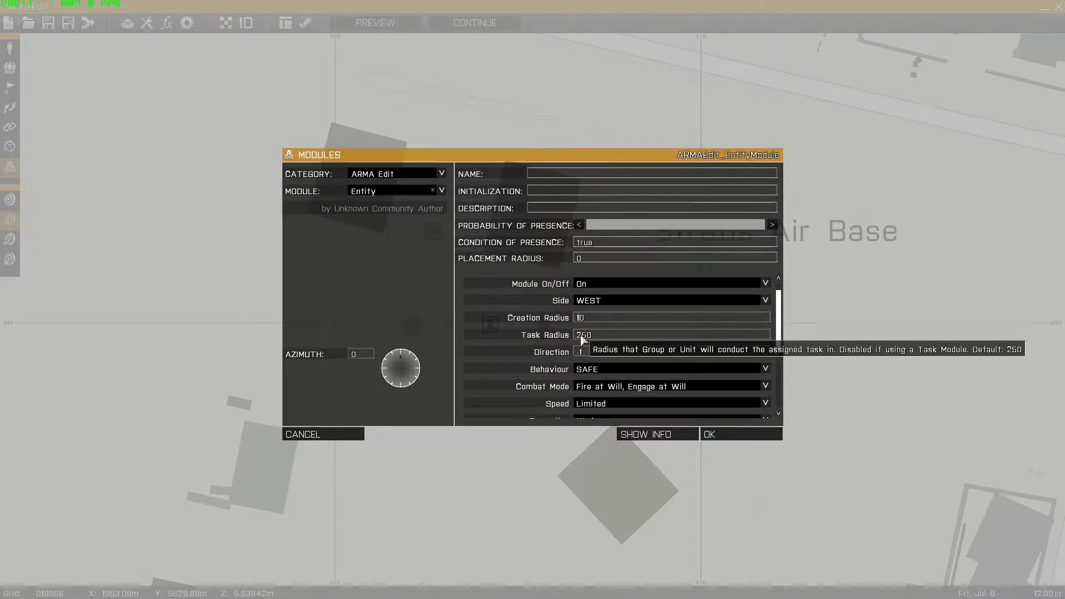
pyautogui.scroll(-1, 588, 348)
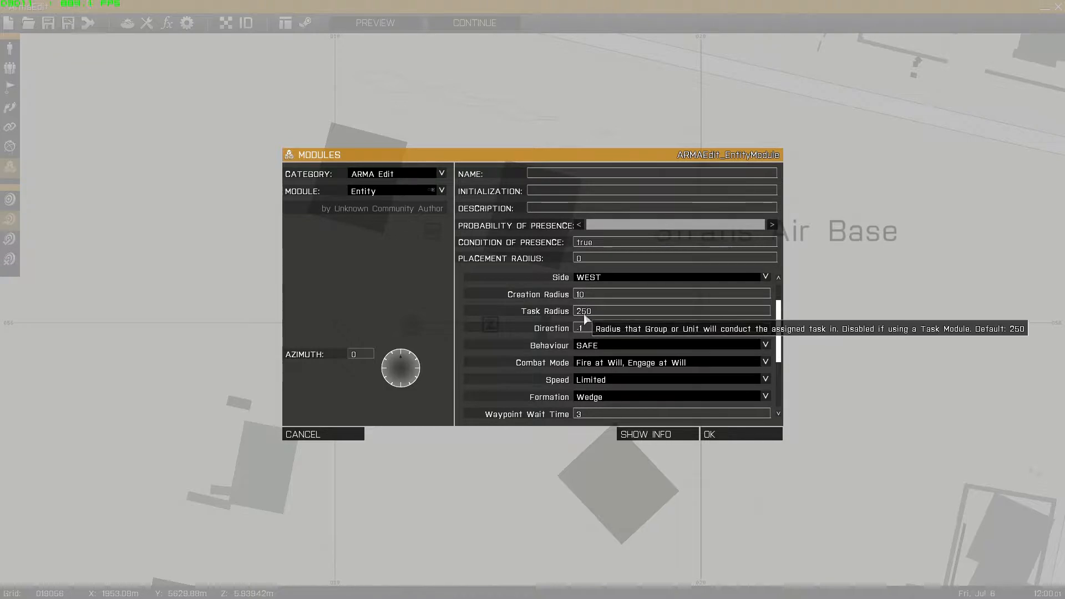
pyautogui.moveTo(582, 311); pyautogui.dragTo(593, 326)
pyautogui.write('0')
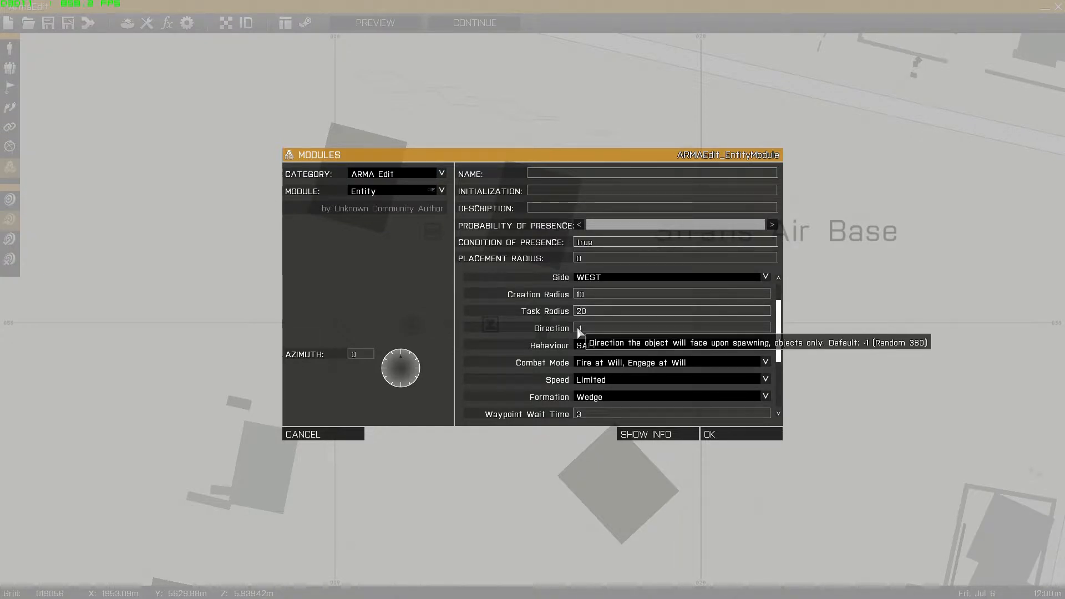
# Review the Entity module's Behaviour, Combat Mode and Speed options, keeping SAFE, Fire at Will, Engage at Will and Limited.
pyautogui.scroll(-1, 579, 331)
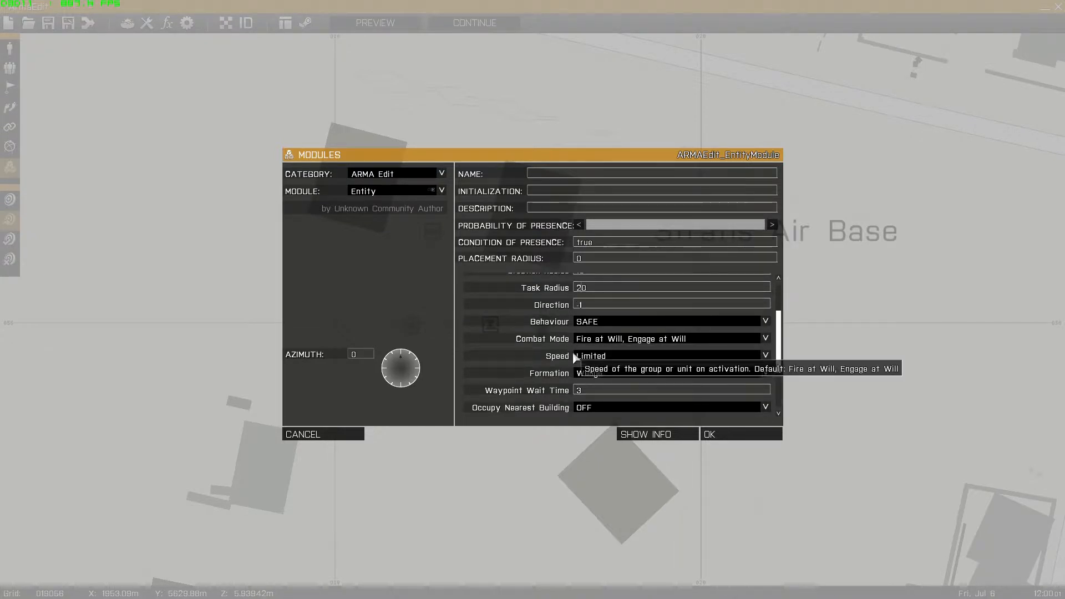
pyautogui.click(590, 327)
pyautogui.click(594, 330)
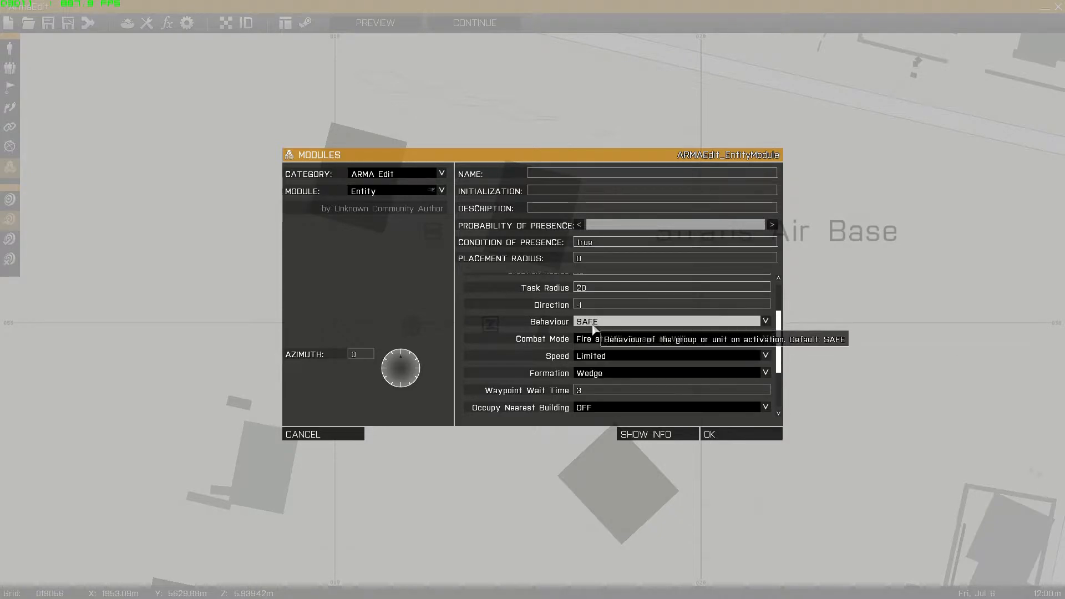
pyautogui.click(600, 342)
pyautogui.click(599, 342)
pyautogui.click(602, 357)
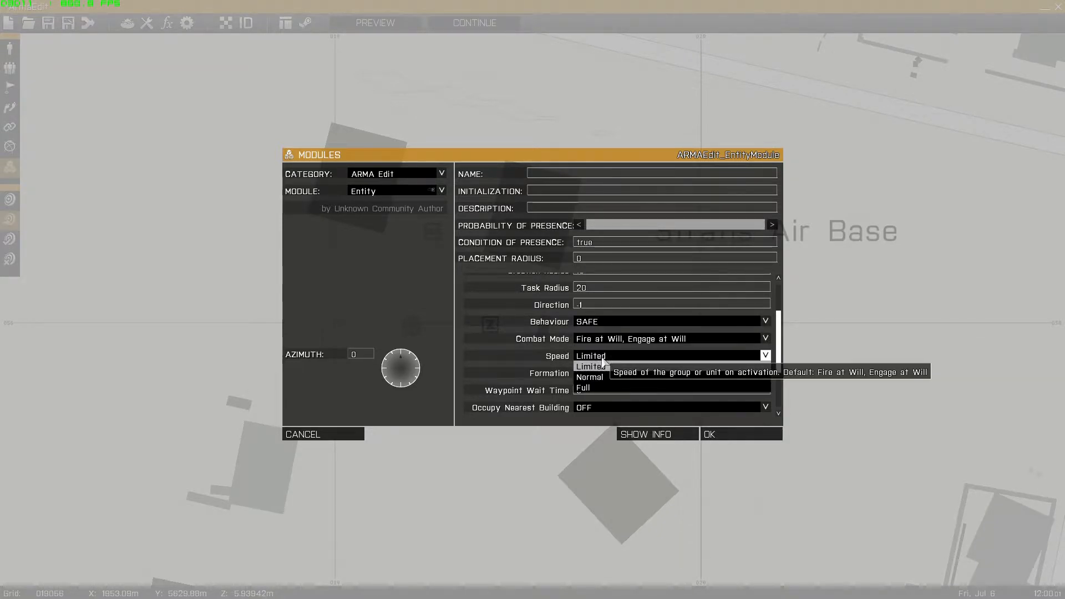
pyautogui.click(602, 359)
# Set the Entity module's Waypoint Wait Time to 0, keep Patrol as its Task and confirm the placement.
pyautogui.scroll(-3, 588, 359)
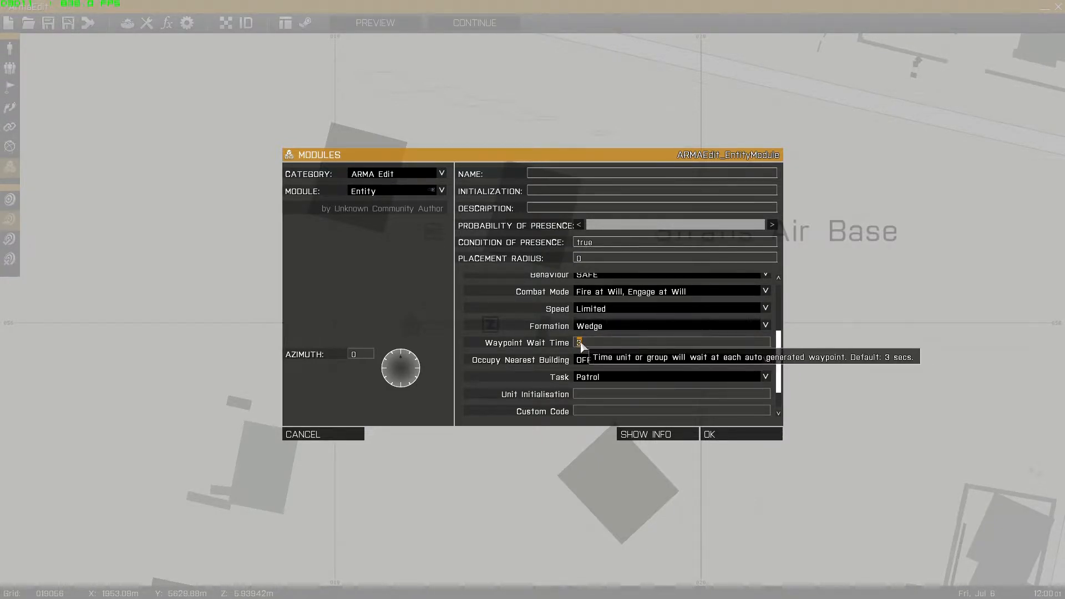
pyautogui.write('0')
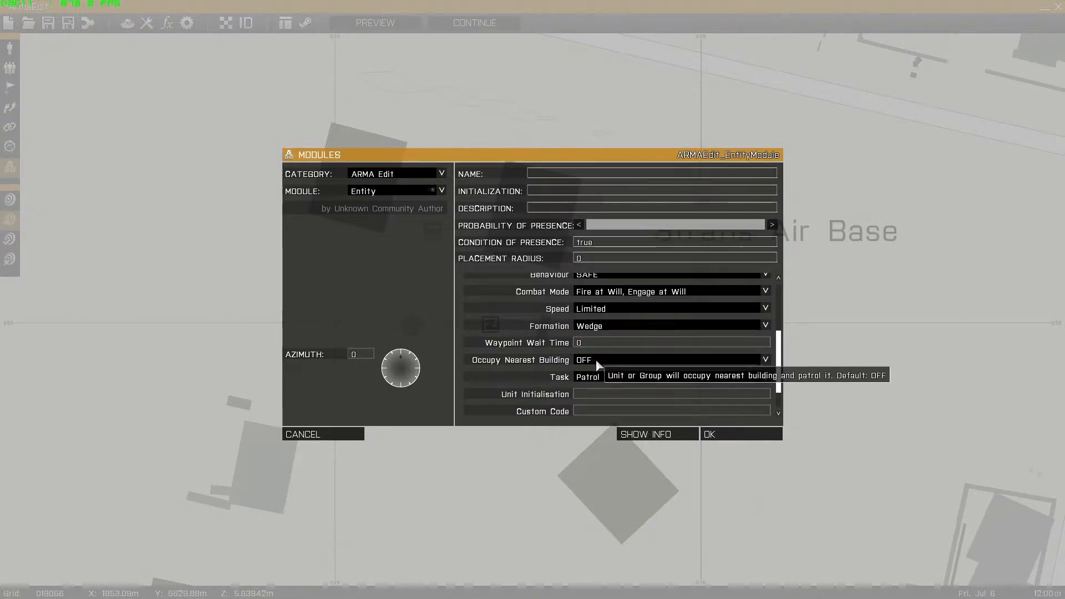
pyautogui.scroll(-1, 596, 359)
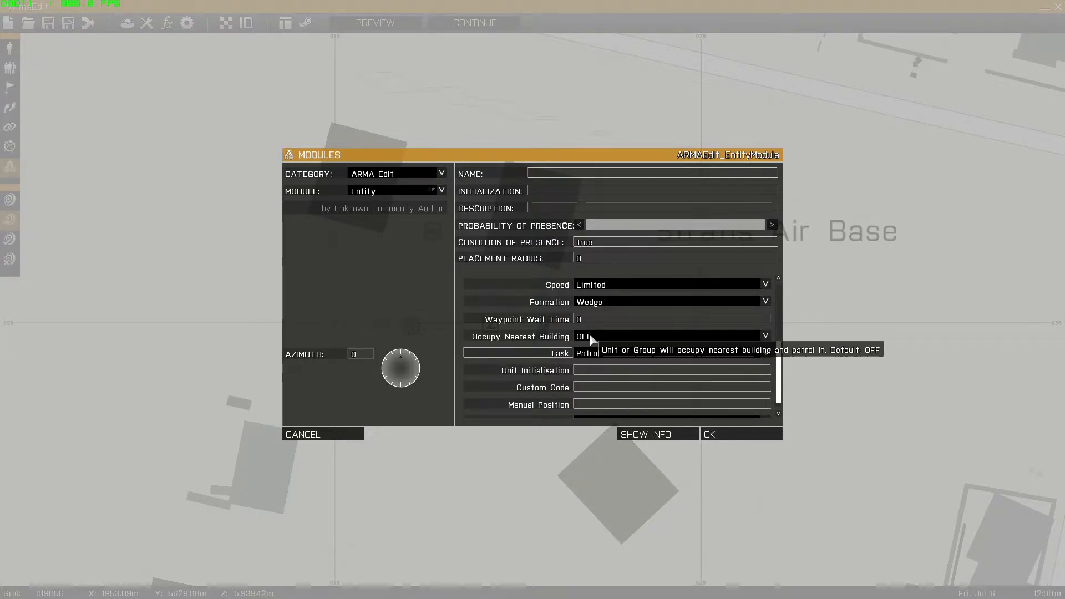
pyautogui.scroll(-1, 629, 368)
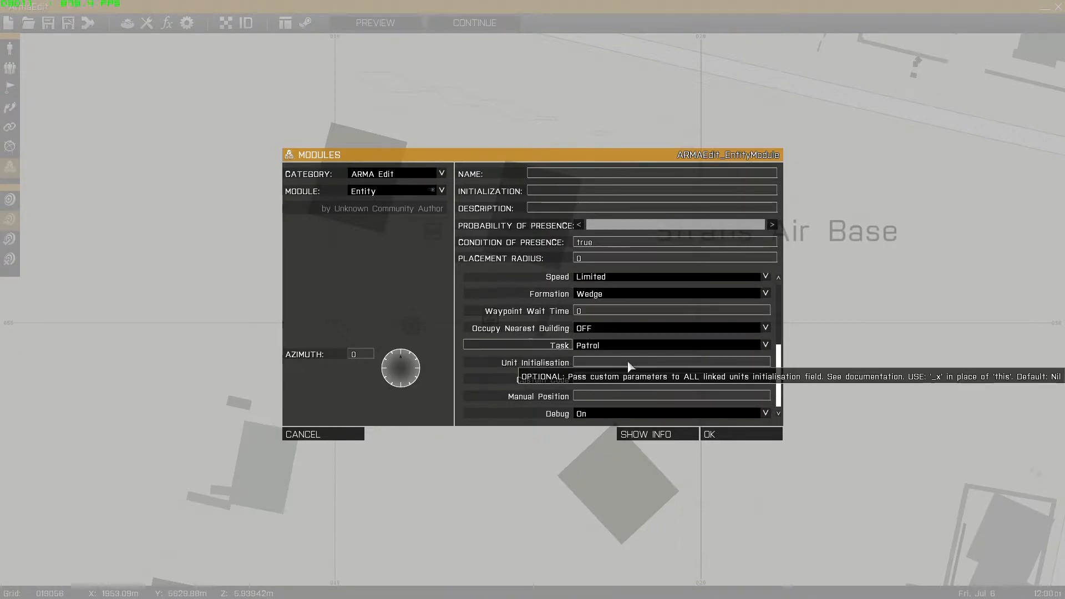
pyautogui.click(616, 345)
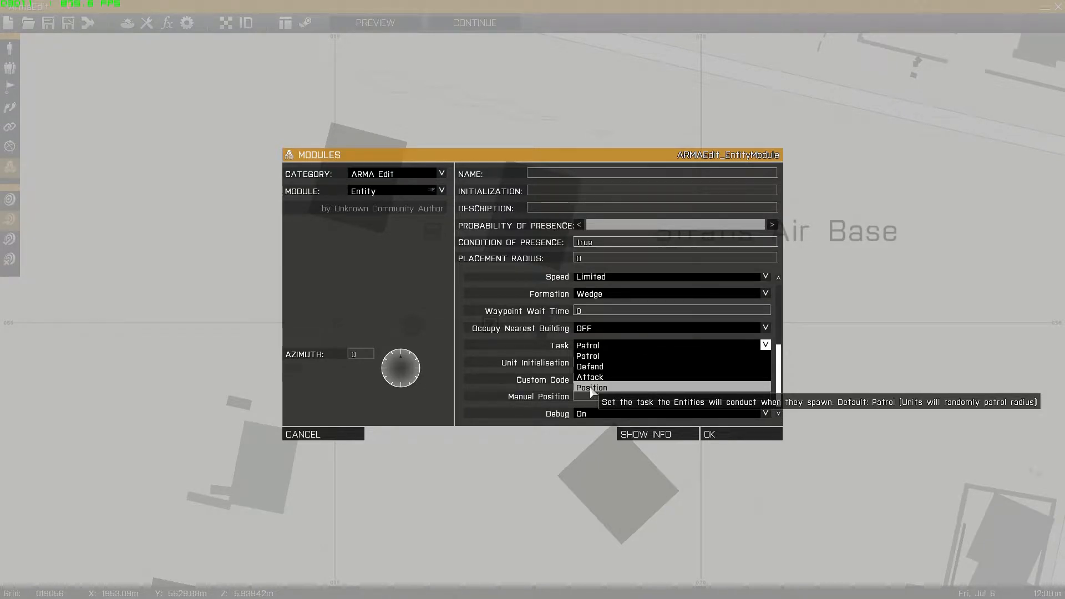
pyautogui.click(571, 338)
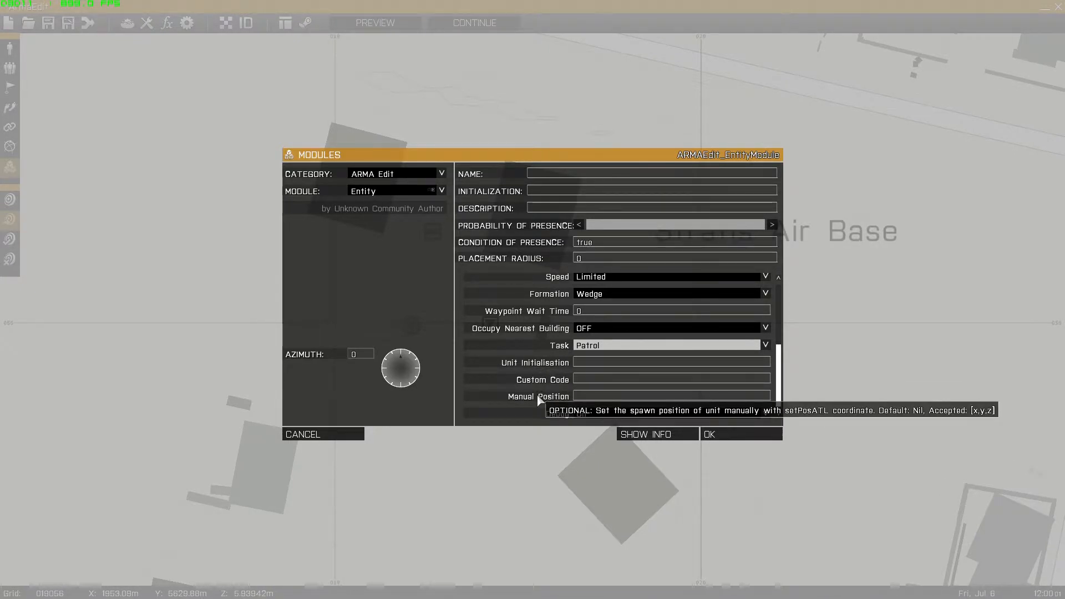
pyautogui.click(730, 432)
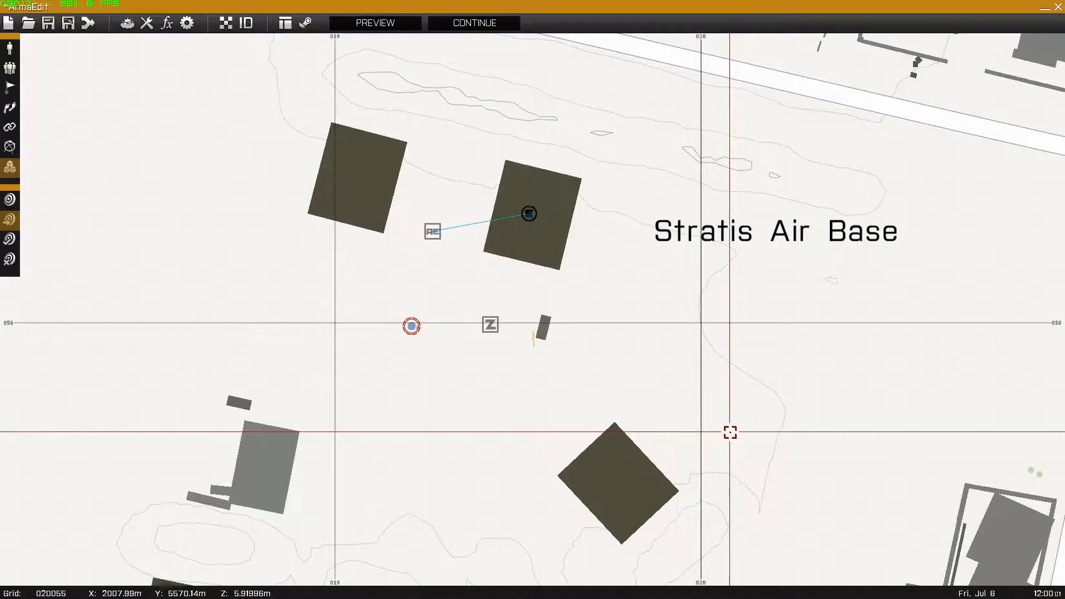
# Place an ARMA Edit Template module east of the Entity module, keeping its default settings.
pyautogui.press('F2')
pyautogui.press('F1')
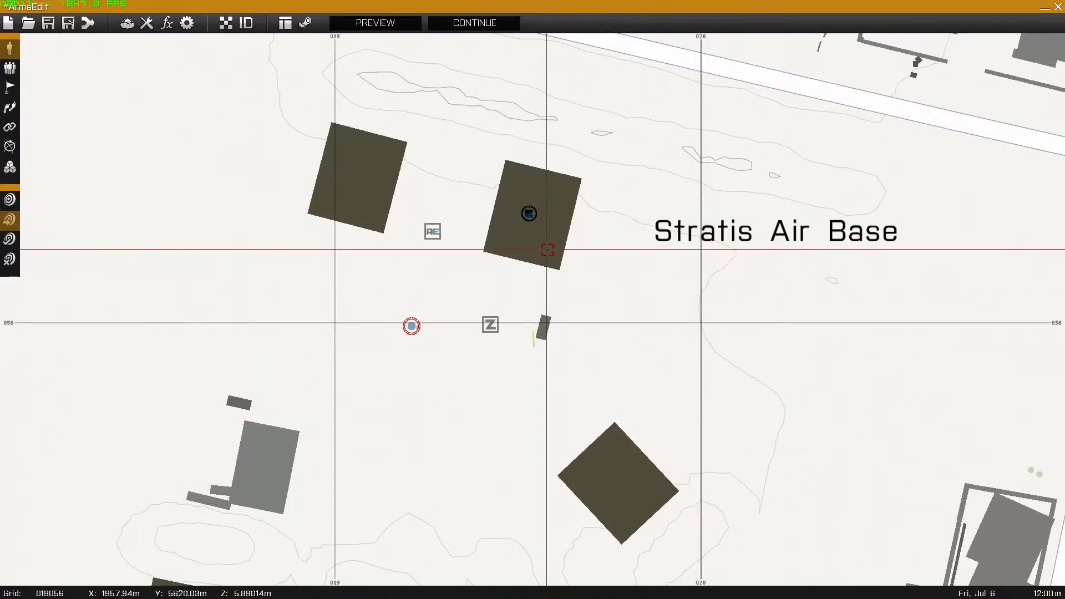
pyautogui.click(10, 167)
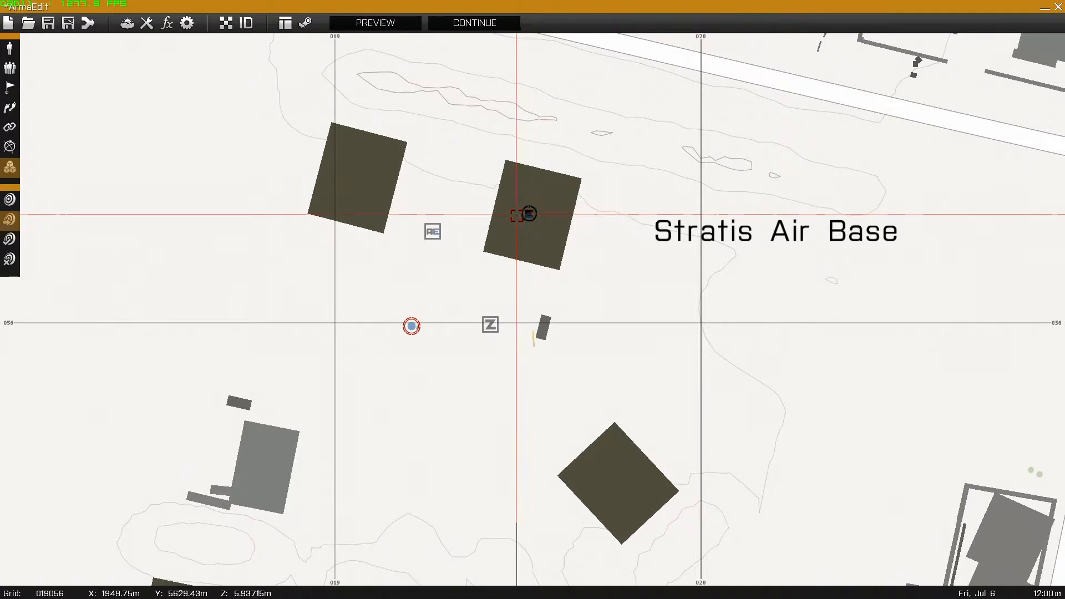
pyautogui.doubleClick(663, 261)
pyautogui.click(382, 191)
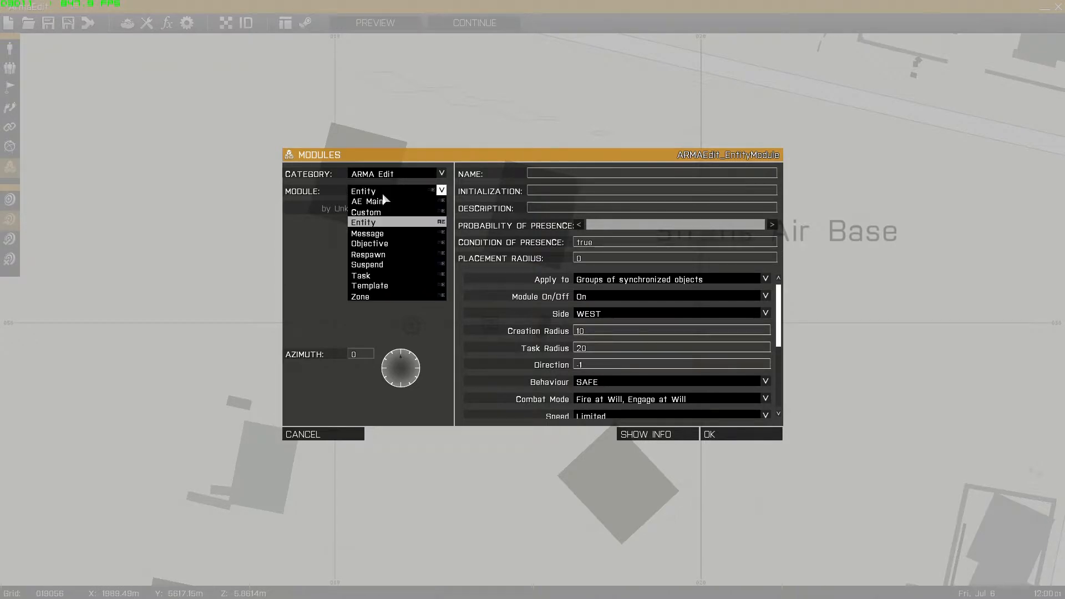
pyautogui.click(382, 286)
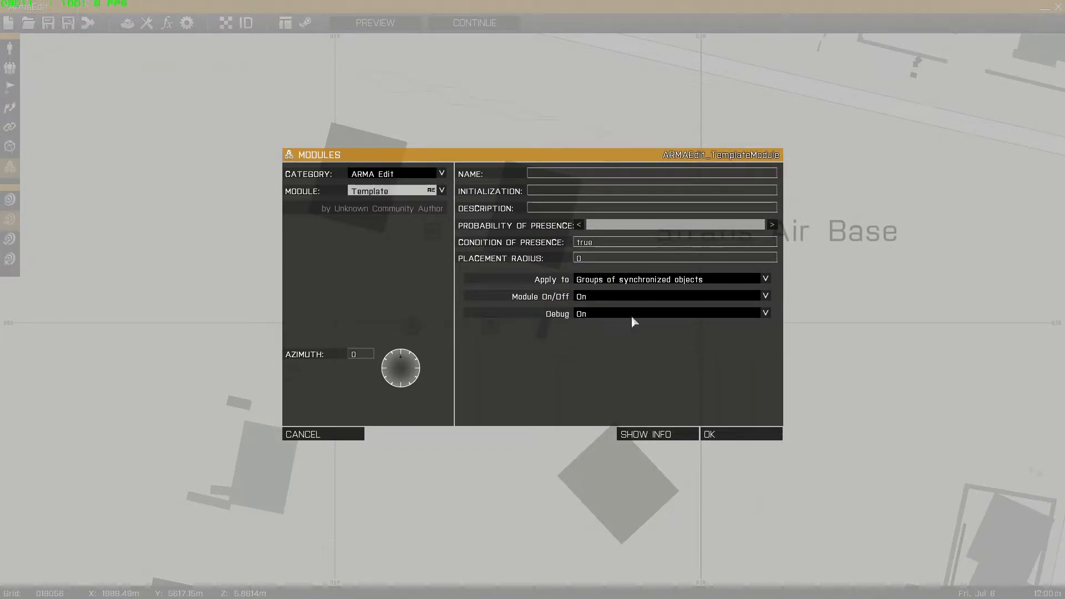
pyautogui.click(714, 435)
# Insert a BLUFOR NATO Infantry Fire Team group south-east of the Template module.
pyautogui.press('F2')
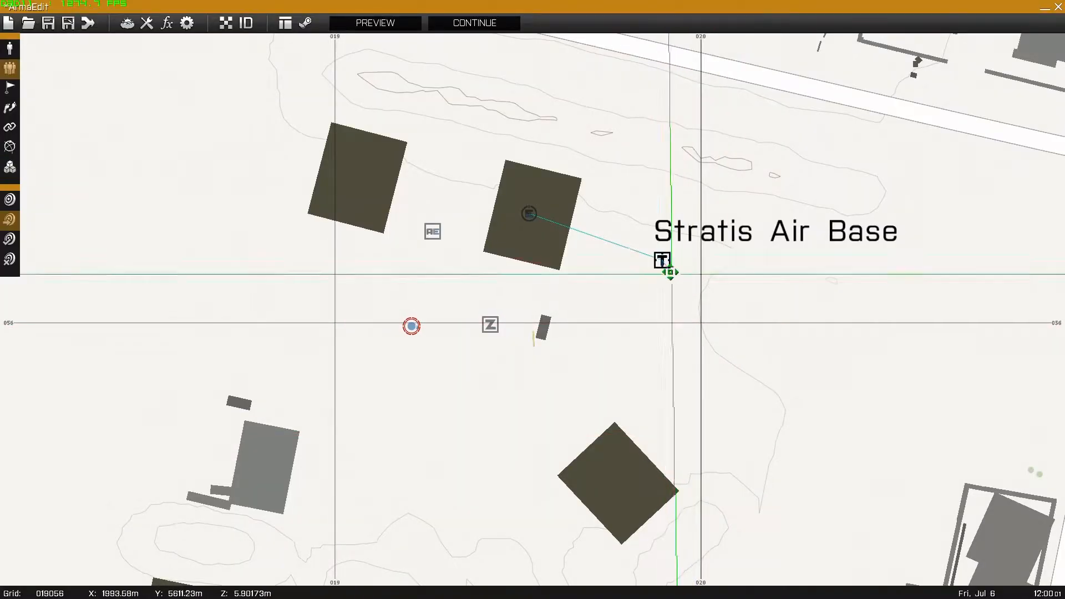
pyautogui.doubleClick(714, 286)
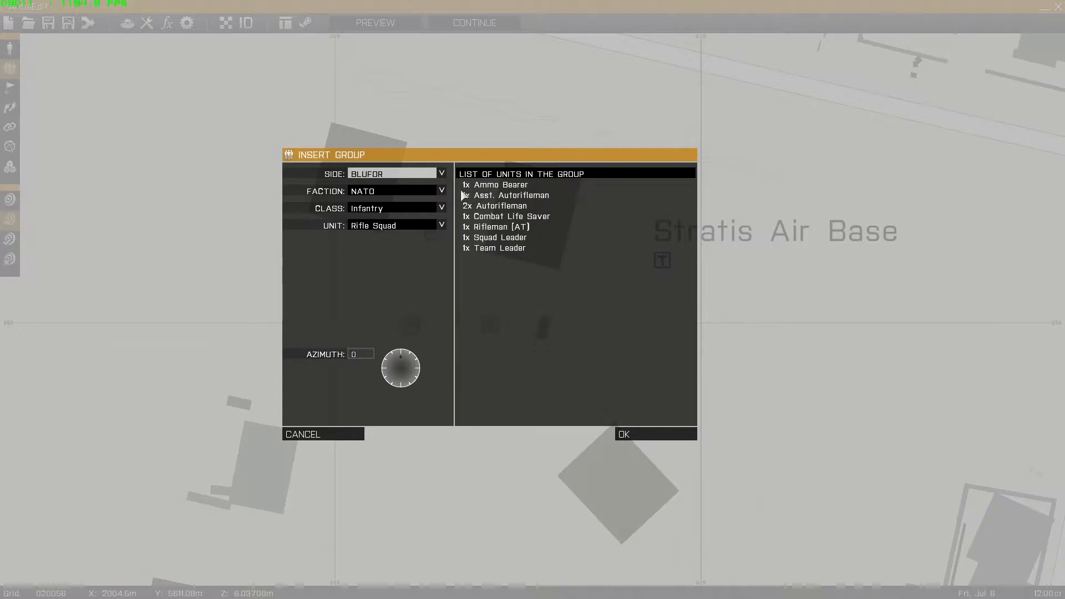
pyautogui.click(373, 176)
pyautogui.click(375, 179)
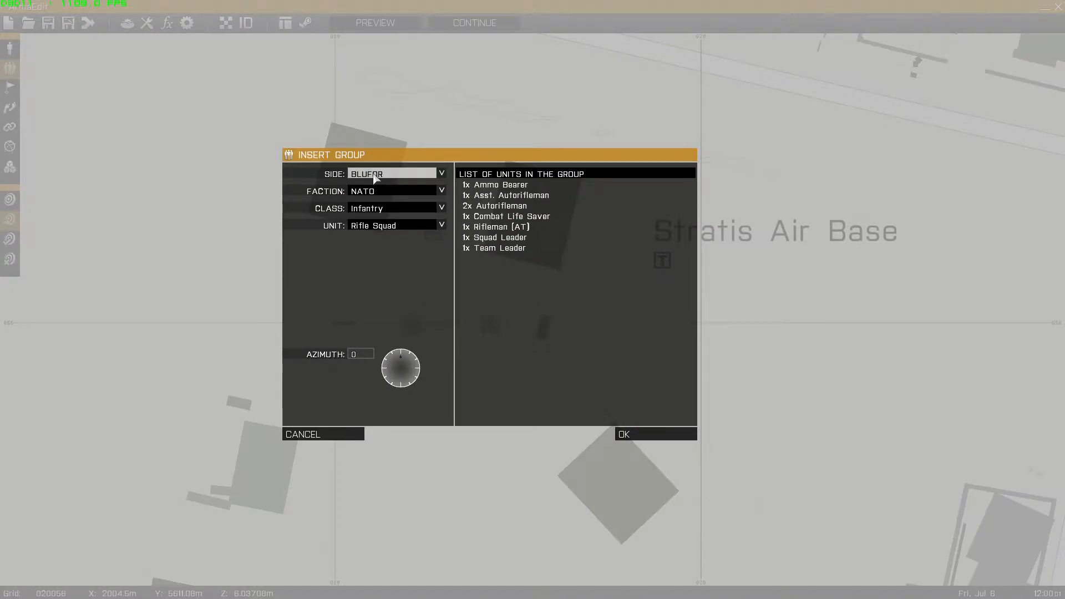
pyautogui.click(375, 226)
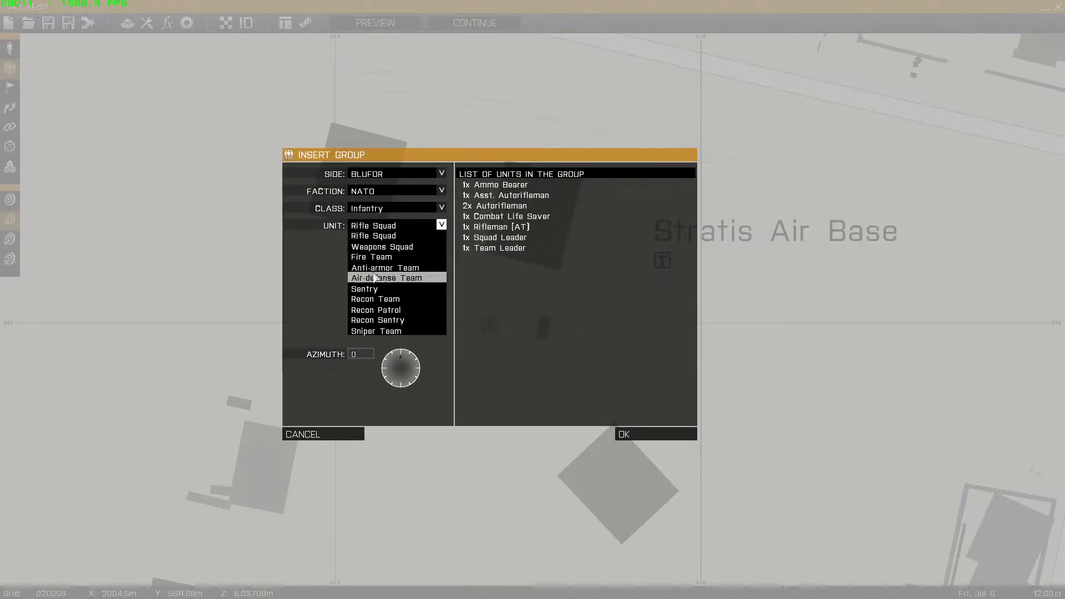
pyautogui.click(371, 257)
pyautogui.click(671, 435)
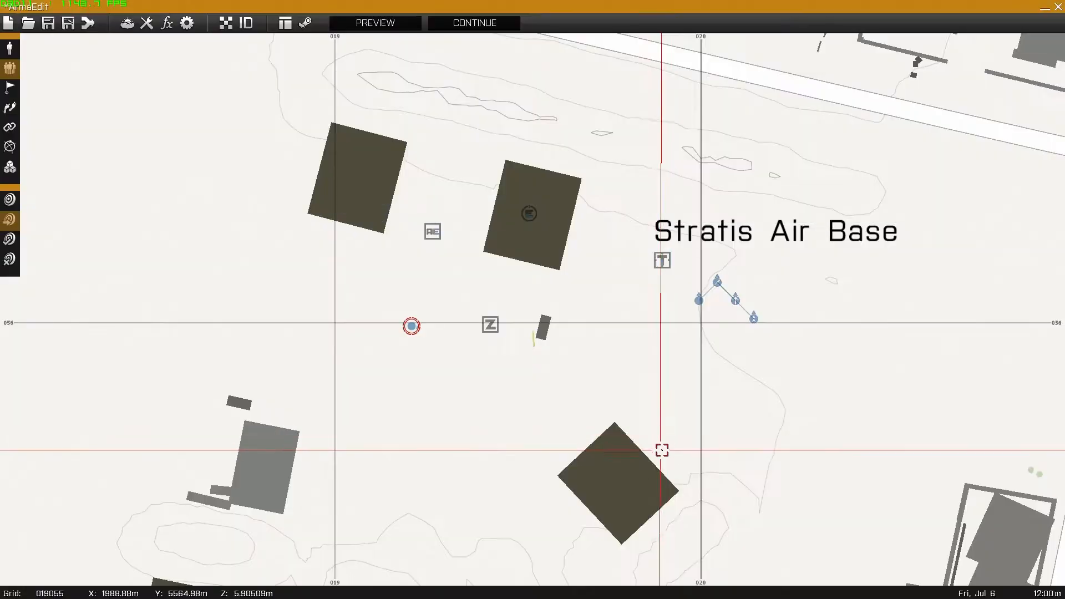
# Synchronize the Fire Team's Team Leader with the Template module, Template with Entity, and Entity with Zone.
pyautogui.click(10, 128)
pyautogui.moveTo(716, 281); pyautogui.dragTo(664, 259)
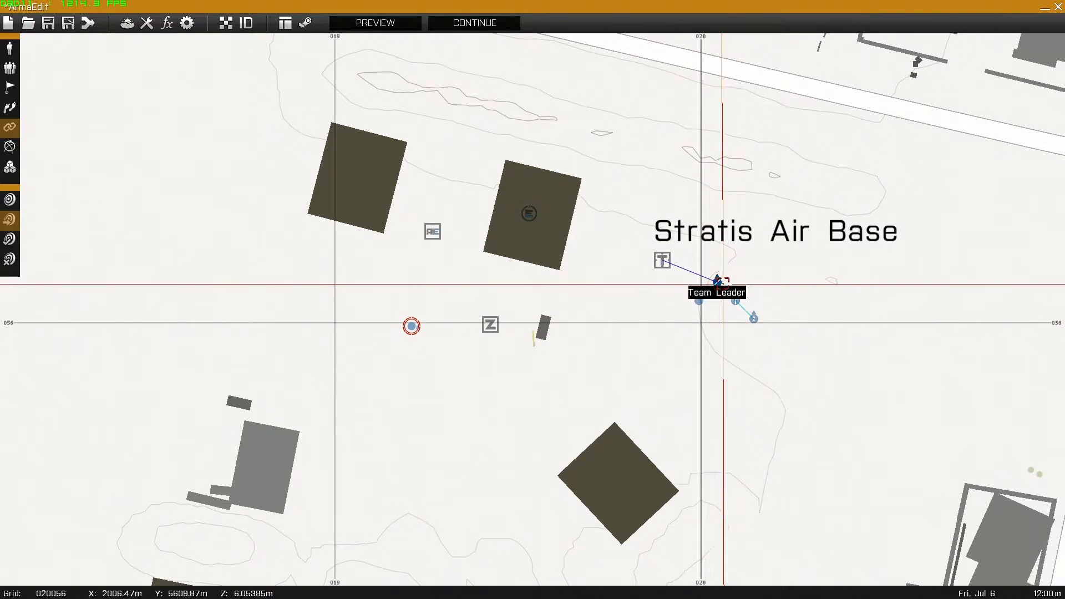
pyautogui.moveTo(662, 260)
pyautogui.mouseDown()
pyautogui.moveTo(582, 321)
pyautogui.moveTo(527, 213)
pyautogui.moveTo(535, 259)
pyautogui.moveTo(490, 323)
pyautogui.mouseUp()
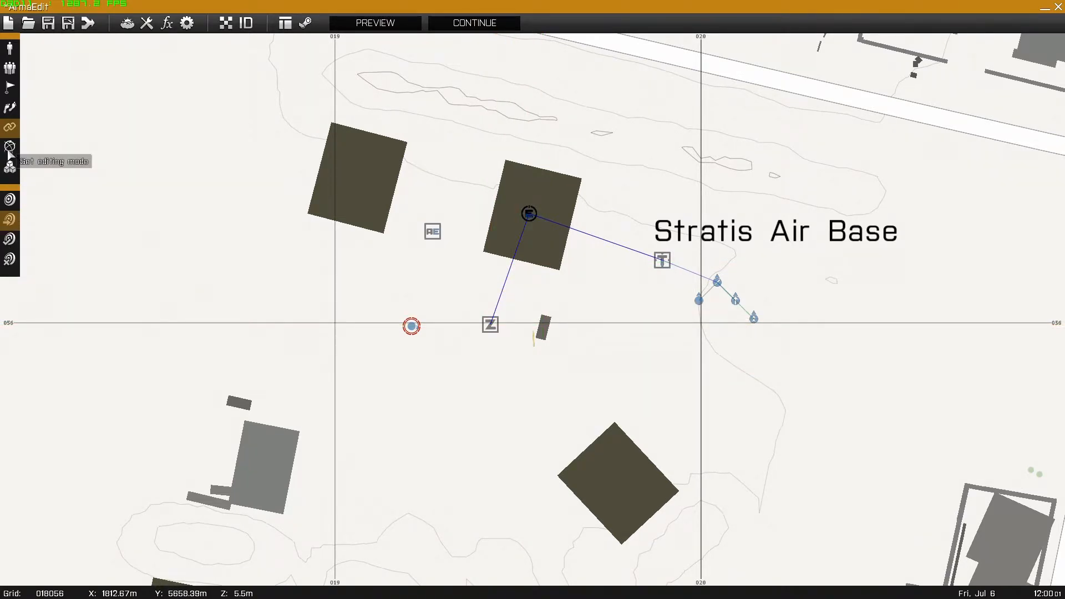
# Set the Zone module's Activation Radius and Placement Radius to 20.
pyautogui.click(10, 55)
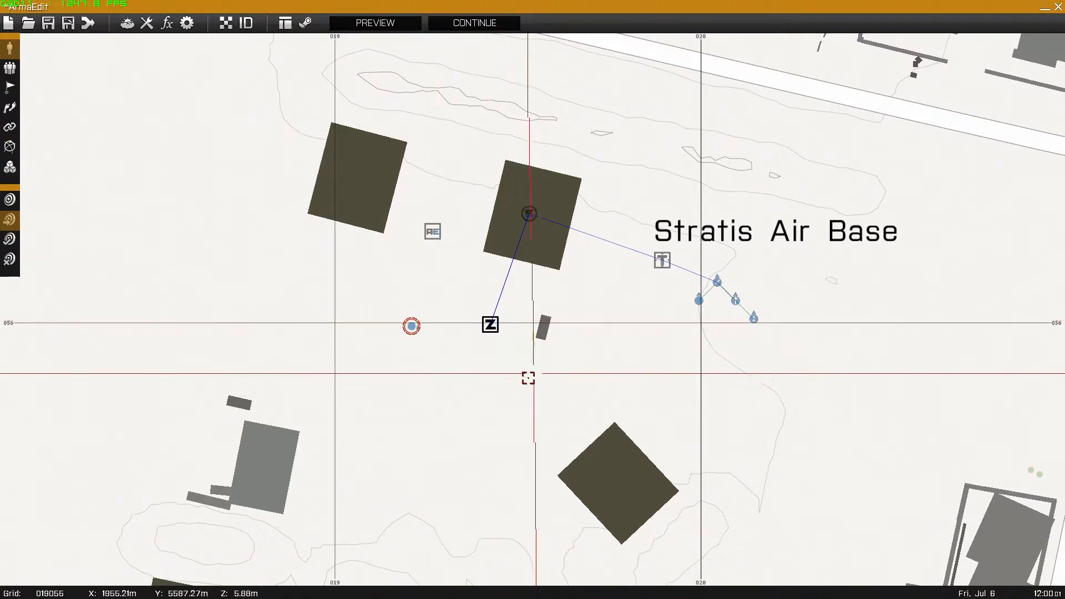
pyautogui.doubleClick(491, 324)
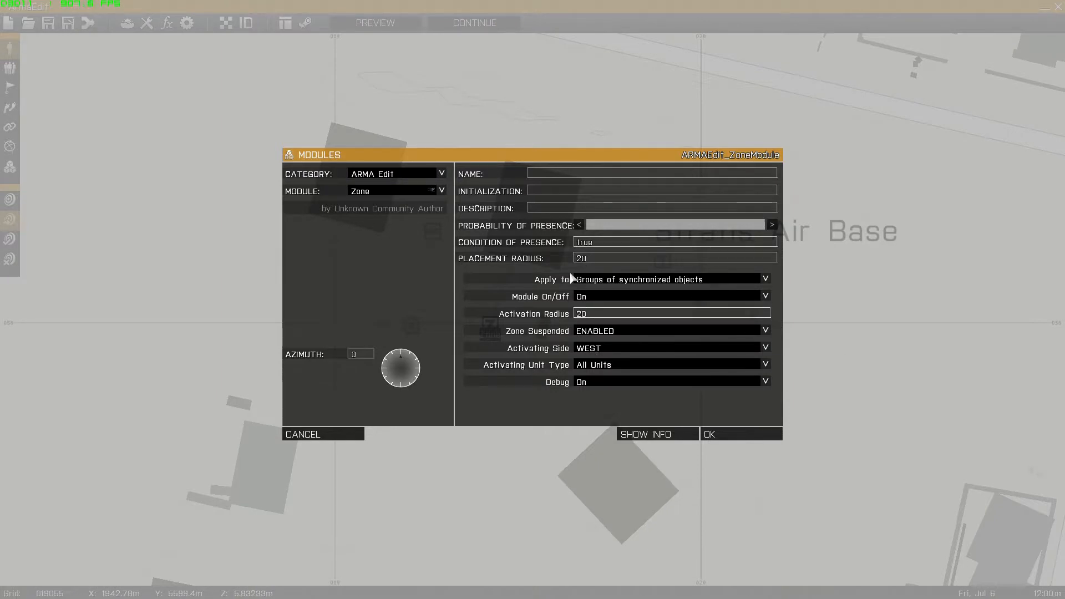
pyautogui.click(710, 435)
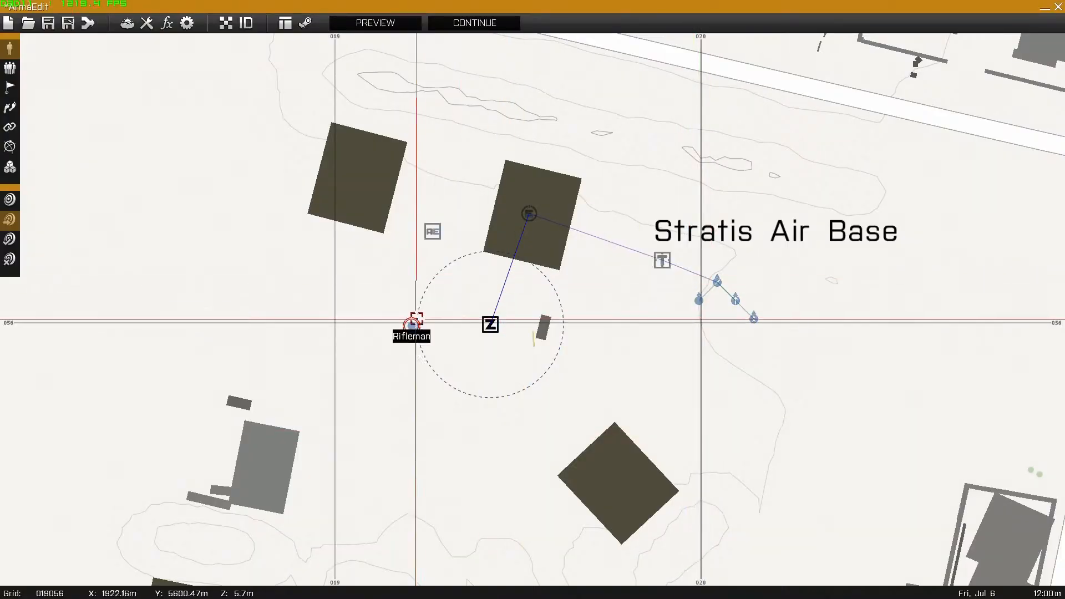
# Set the Zone module's Placement Radius to 0.
pyautogui.scroll(4, 413, 326)
pyautogui.scroll(-3, 417, 329)
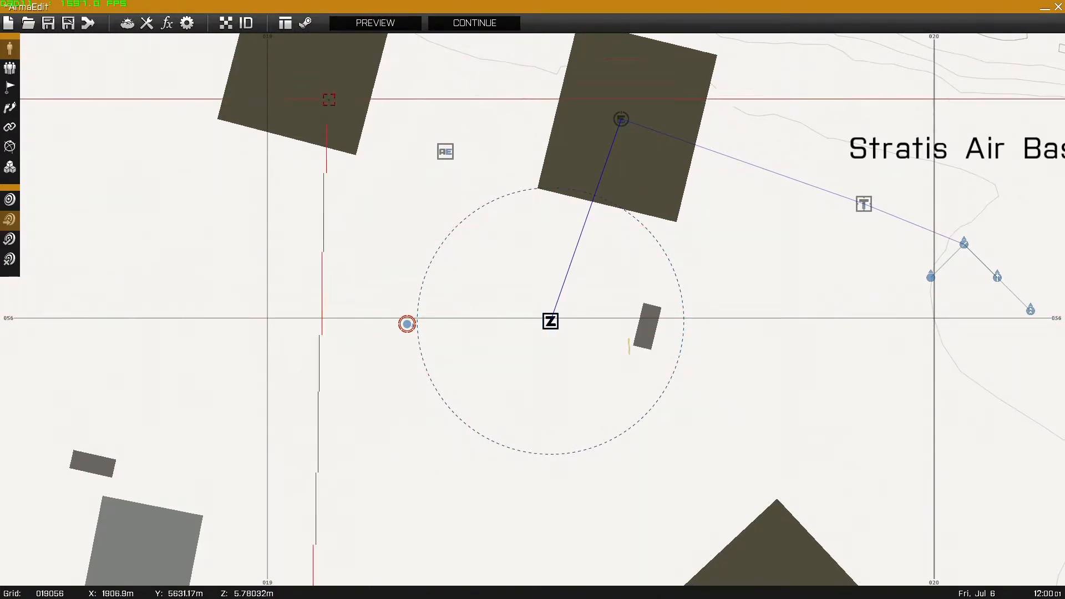
pyautogui.doubleClick(550, 321)
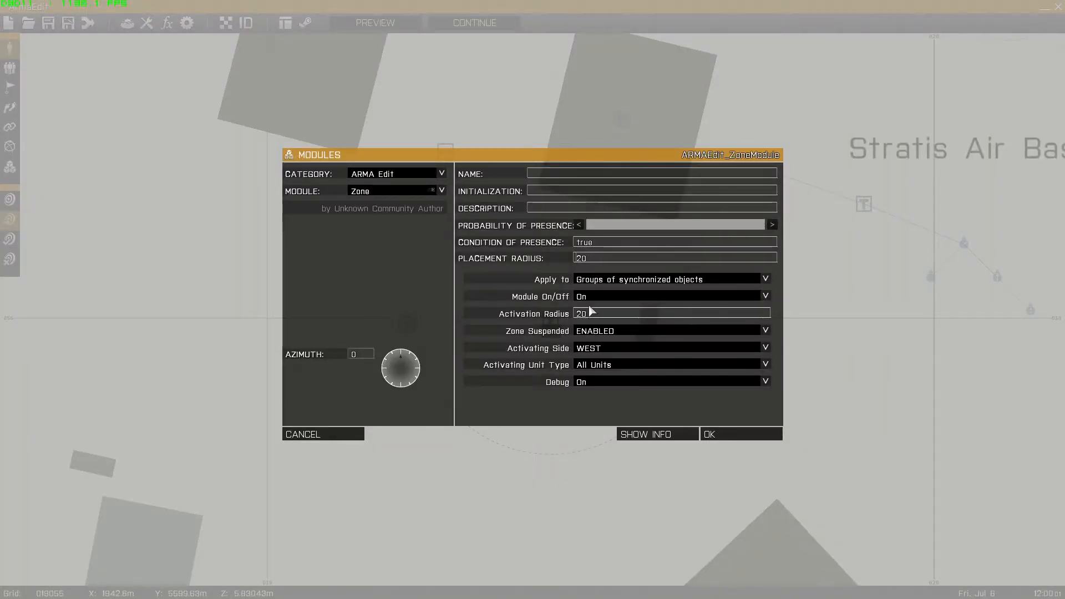
pyautogui.press('Delete')
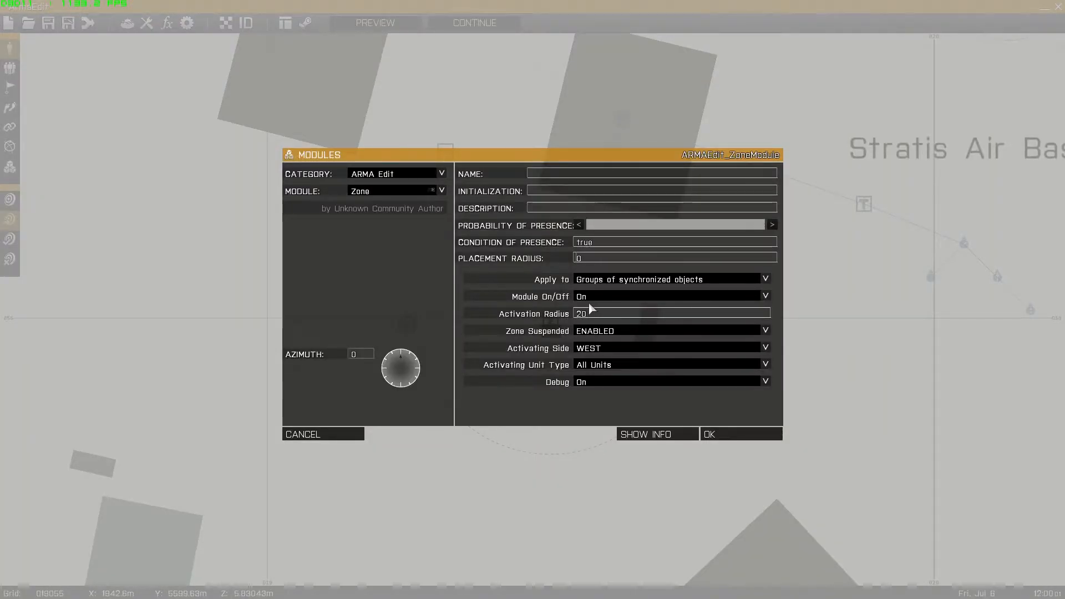
pyautogui.click(739, 440)
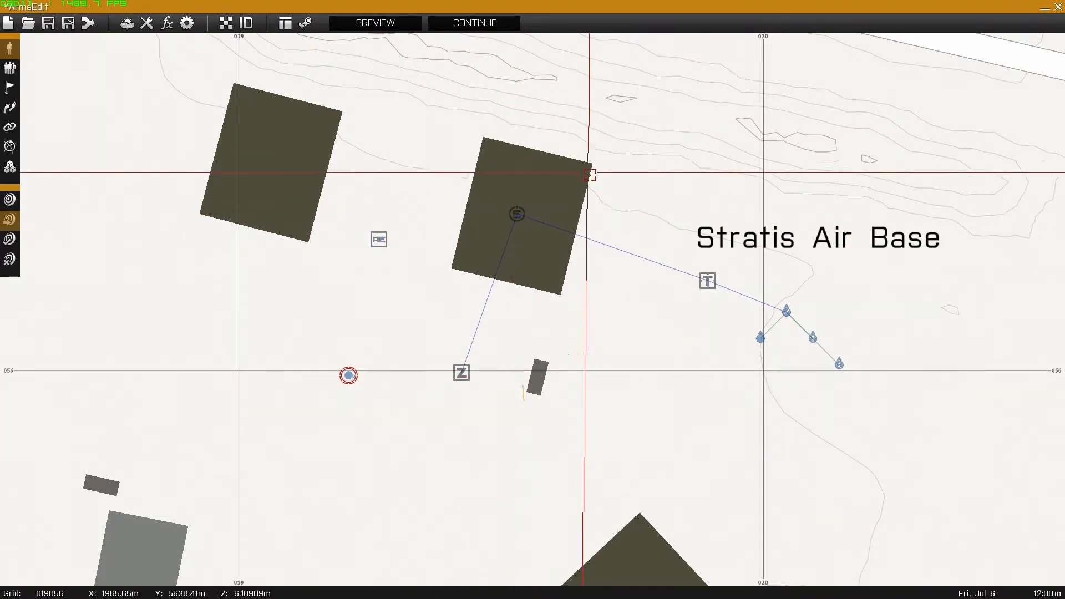
# Preview the mission, examine the Fire Team in the hangar near the player, and return to the editor.
pyautogui.click(375, 23)
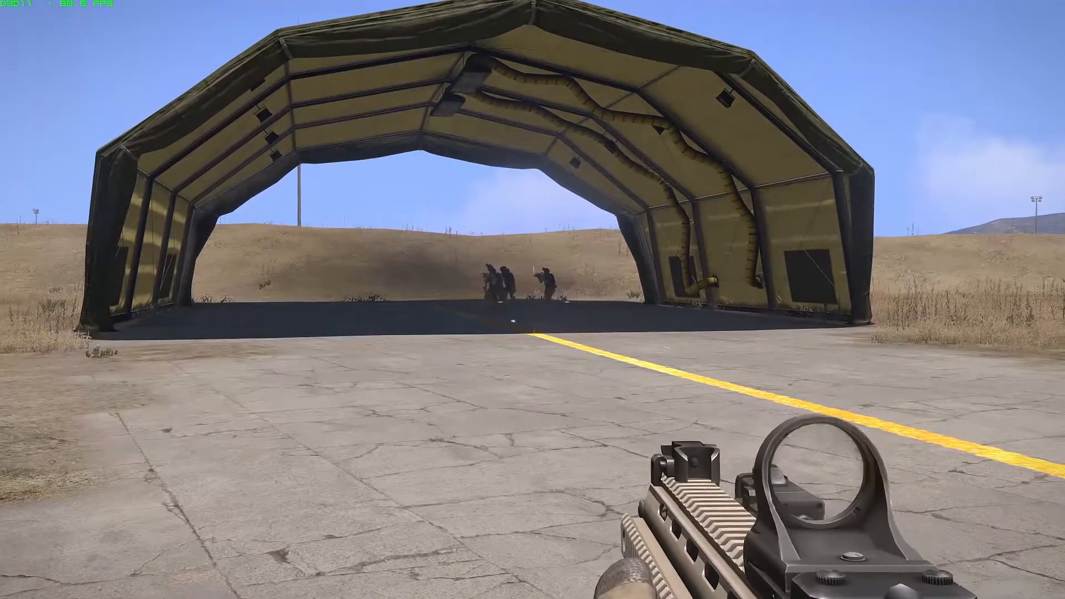
pyautogui.press('=')
pyautogui.press('=')
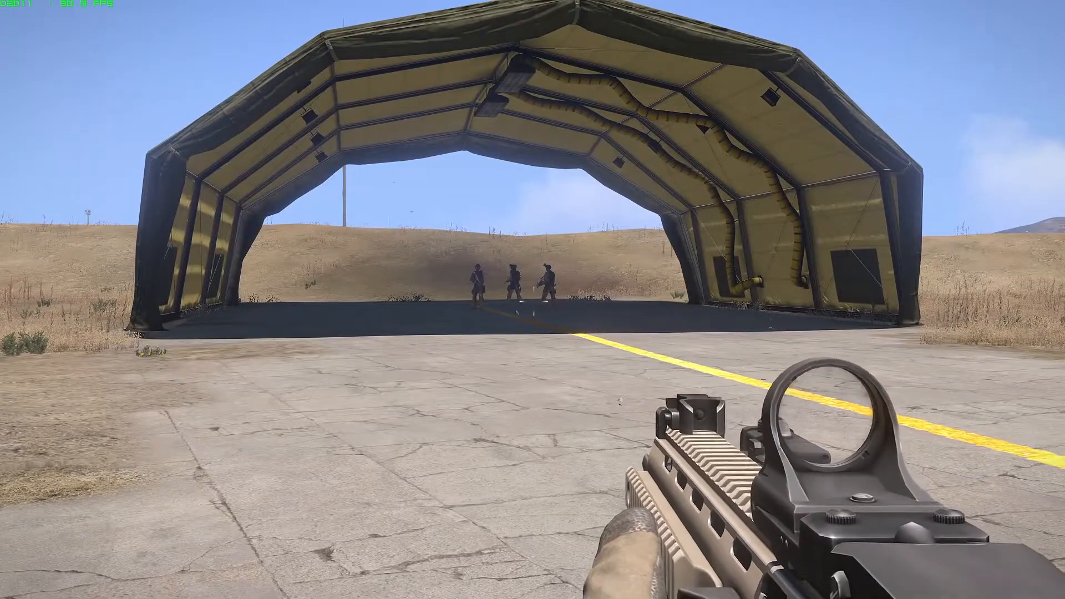
pyautogui.press('KP_Subtract')
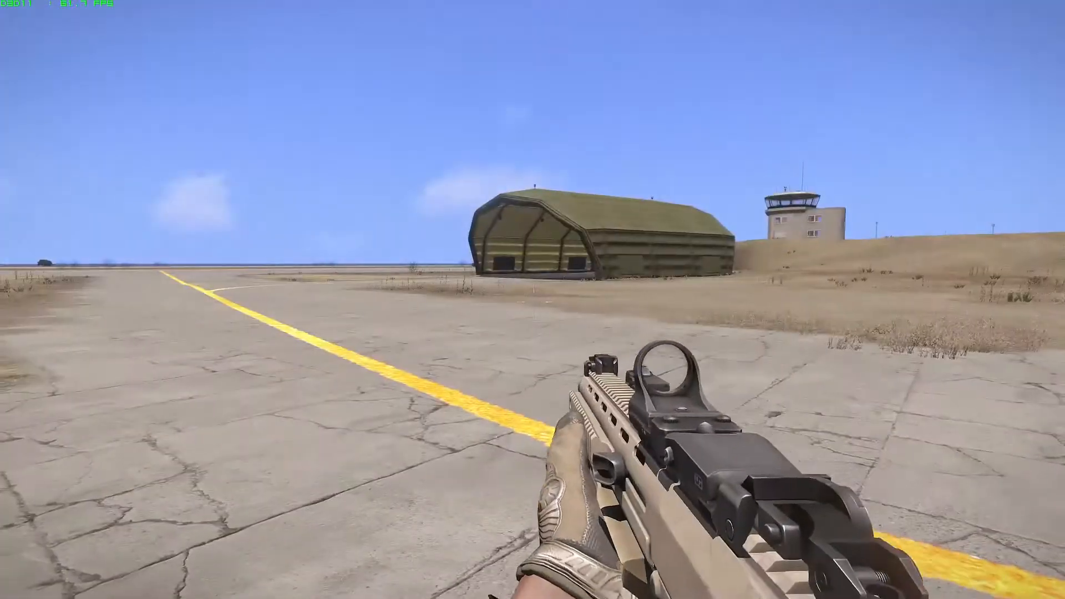
pyautogui.press('Escape')
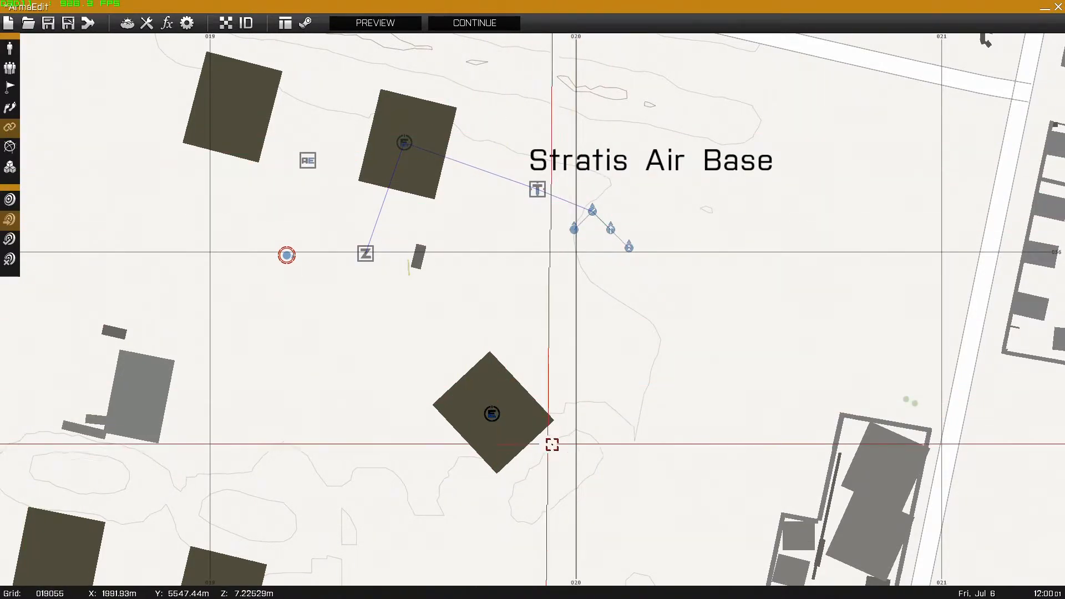
# Synchronize the second Entity module in the southern hangar with the Template and Zone modules.
pyautogui.click(539, 191)
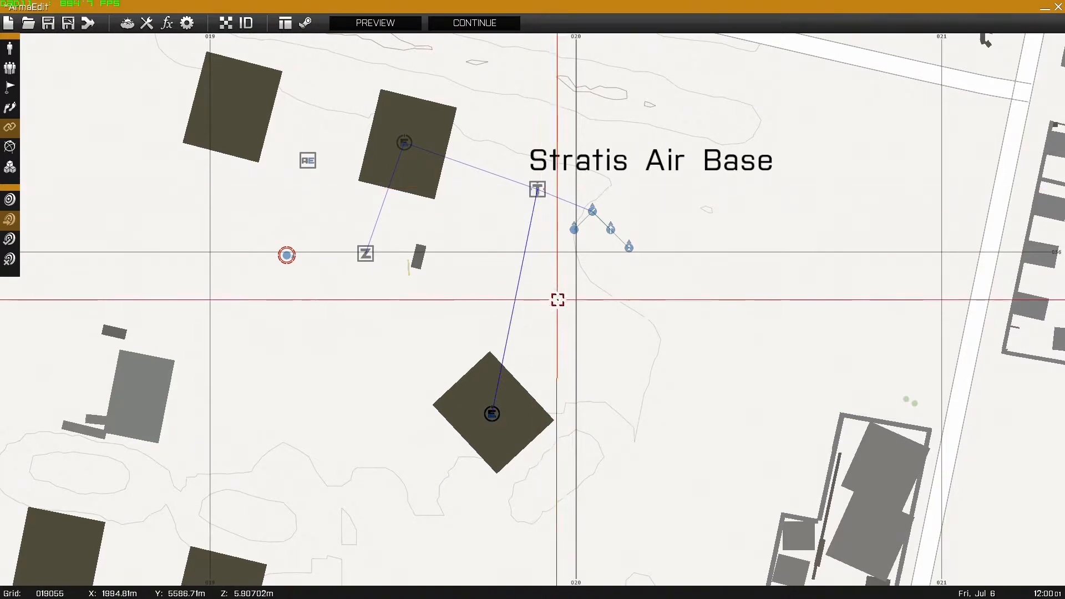
pyautogui.click(491, 413)
pyautogui.click(365, 254)
pyautogui.moveTo(346, 310); pyautogui.dragTo(432, 319, button='right')
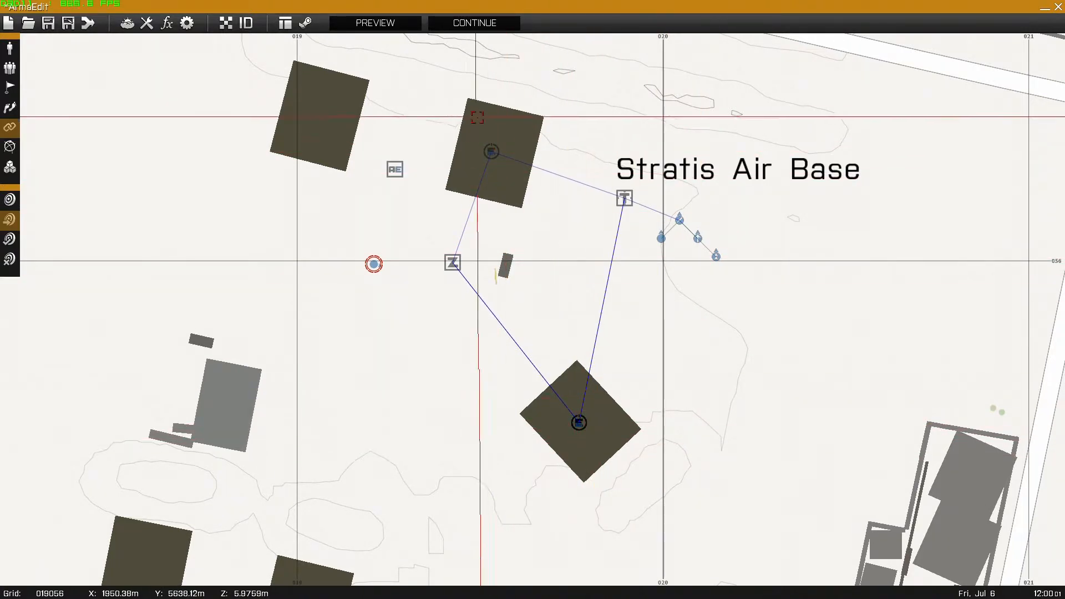
# Preview the mission, check both hangars for spawned Fire Teams, and return to the editor.
pyautogui.click(374, 22)
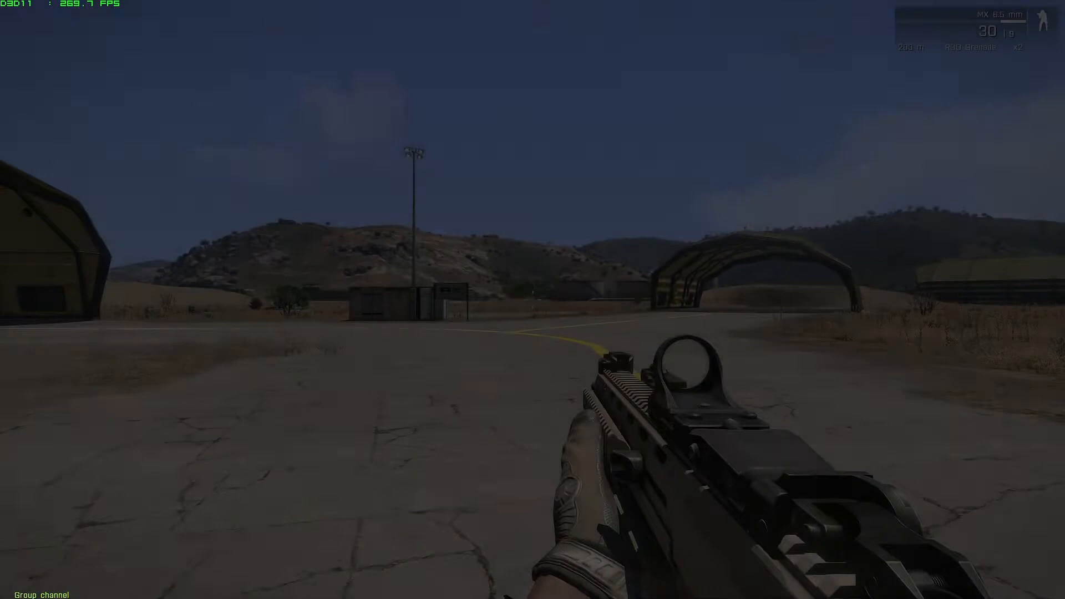
pyautogui.hotkey('shift', 'w')
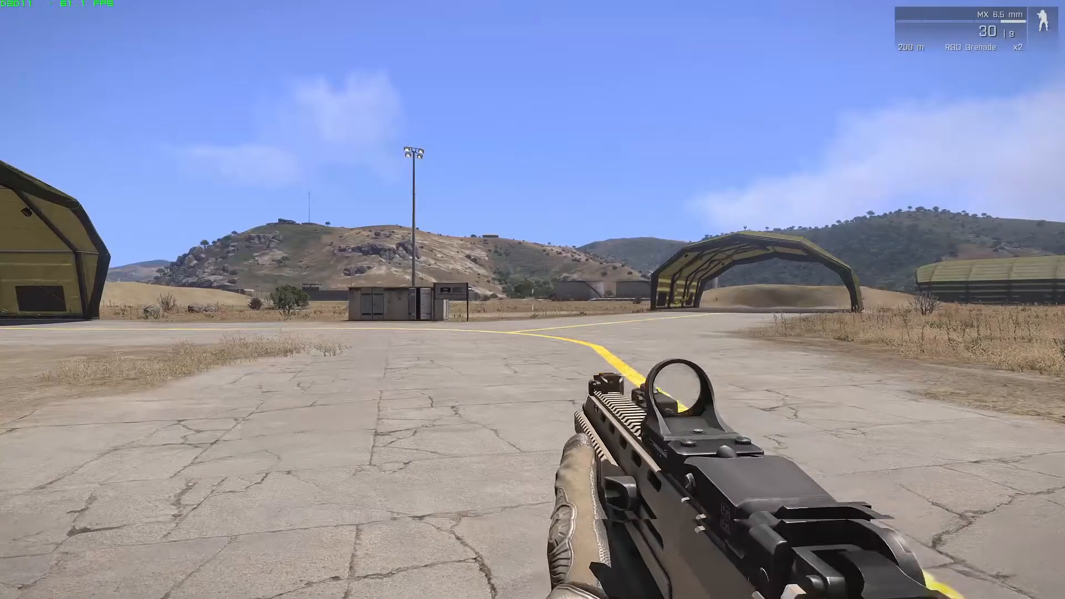
pyautogui.press('w')
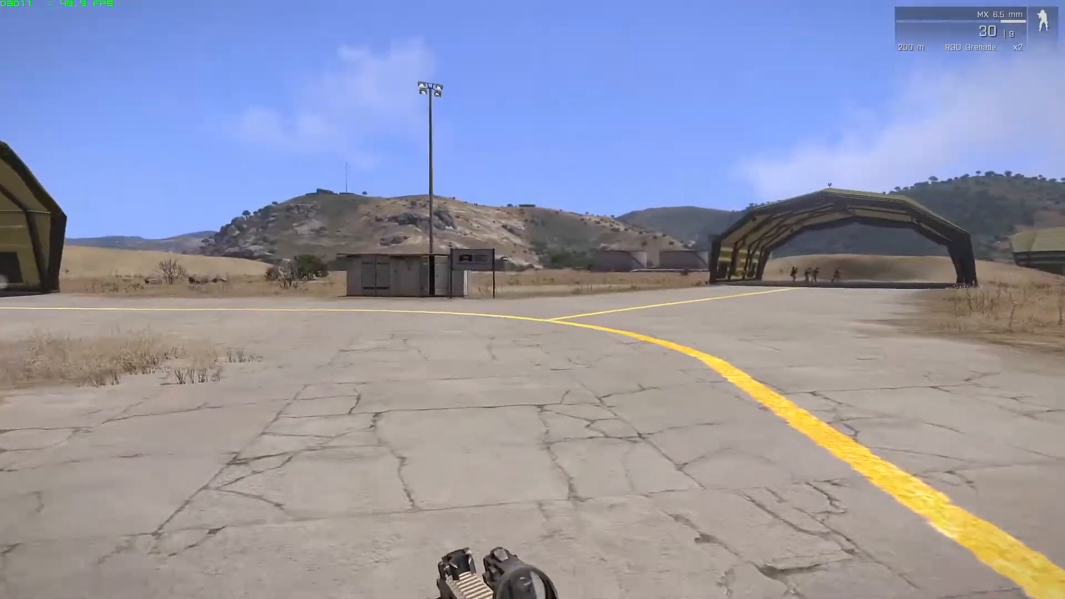
pyautogui.press('w')
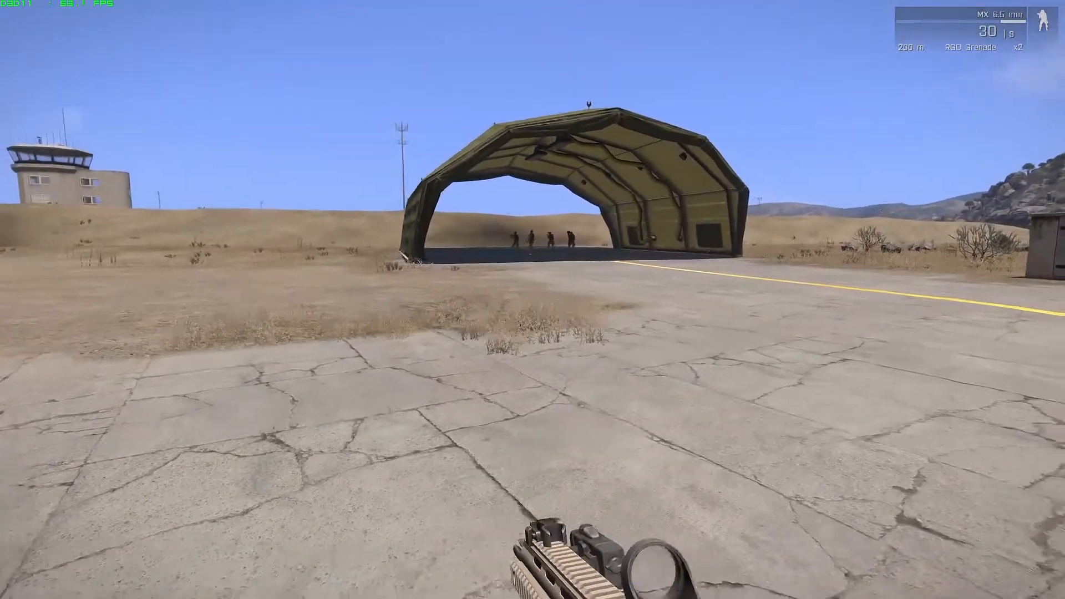
pyautogui.press('w')
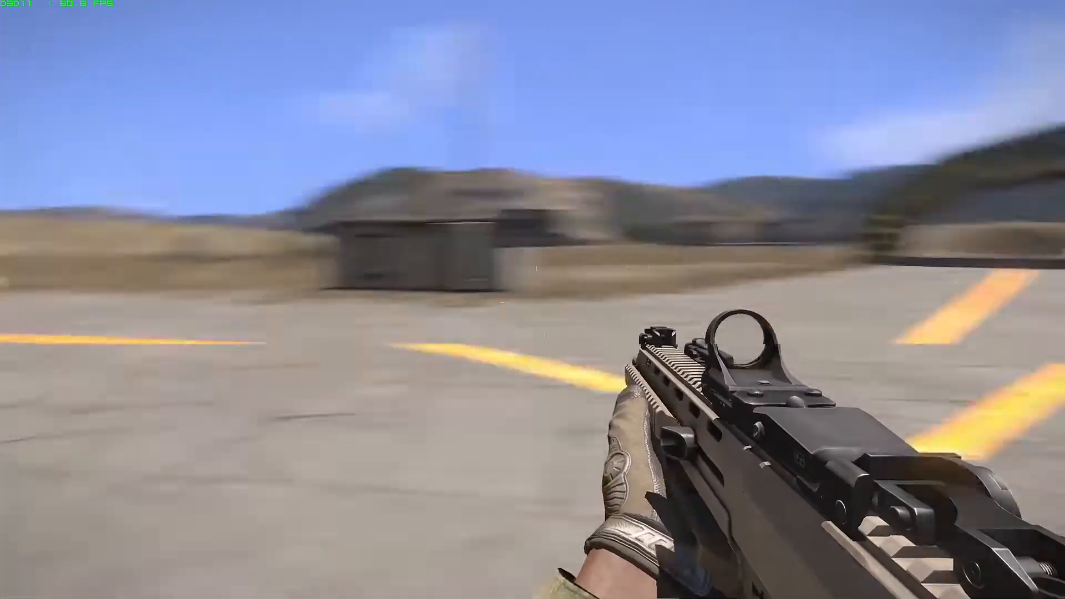
pyautogui.press('w')
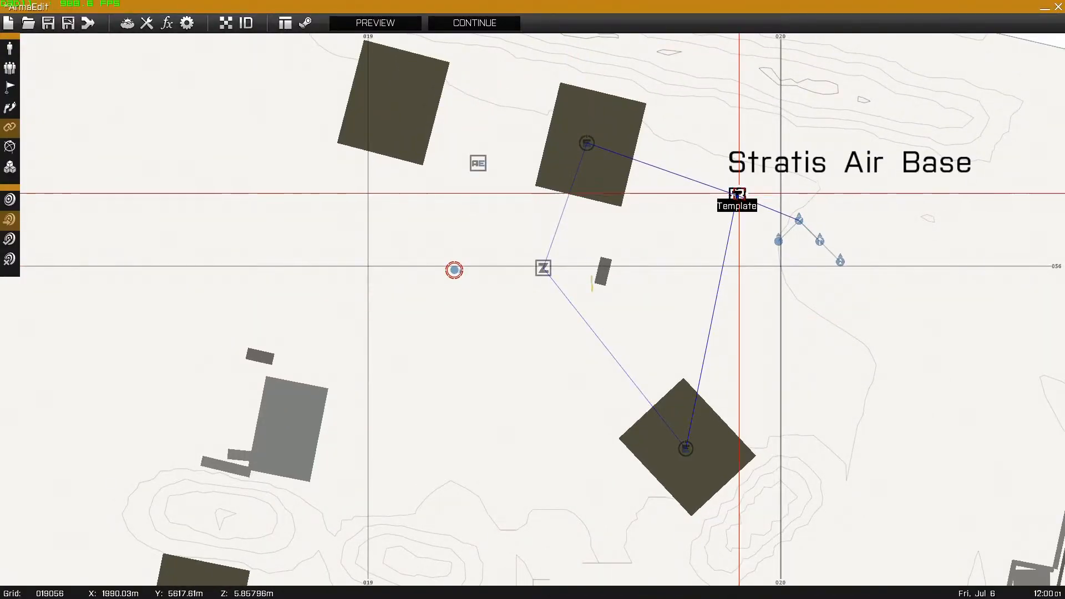
# Place copies of the Template module and the NATO Fire Team west of the player, beside the airfield.
pyautogui.moveTo(542, 456); pyautogui.dragTo(656, 392, button='right')
pyautogui.moveTo(552, 323)
pyautogui.mouseDown()
pyautogui.moveTo(473, 266)
pyautogui.moveTo(540, 319)
pyautogui.moveTo(532, 325)
pyautogui.moveTo(409, 247)
pyautogui.moveTo(225, 245)
pyautogui.moveTo(178, 258)
pyautogui.moveTo(504, 266)
pyautogui.moveTo(263, 238)
pyautogui.moveTo(154, 190)
pyautogui.moveTo(180, 266)
pyautogui.mouseUp()
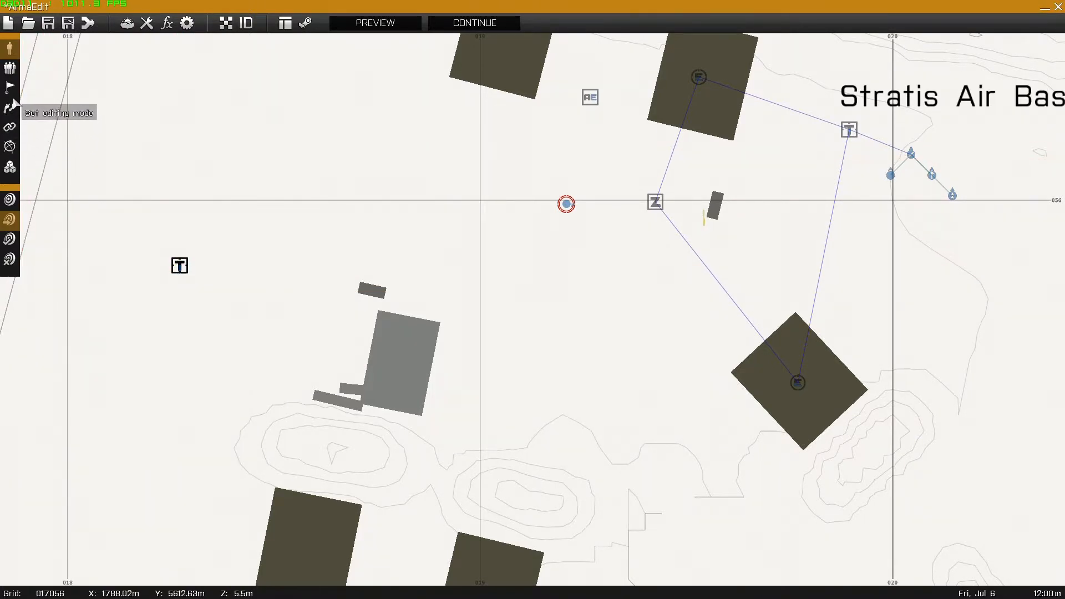
pyautogui.click(8, 70)
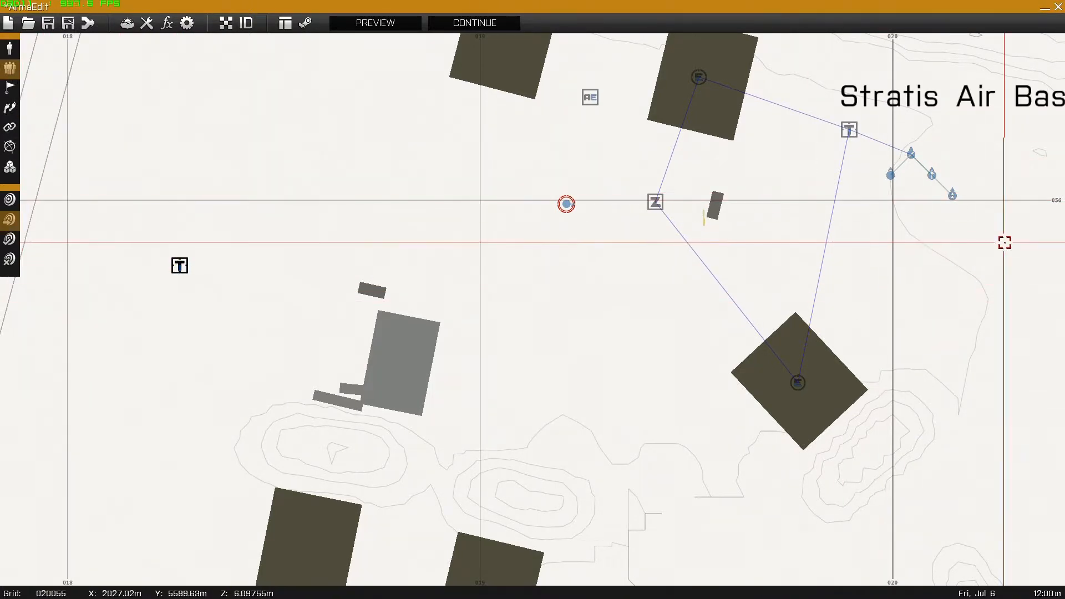
pyautogui.moveTo(907, 152); pyautogui.dragTo(149, 317)
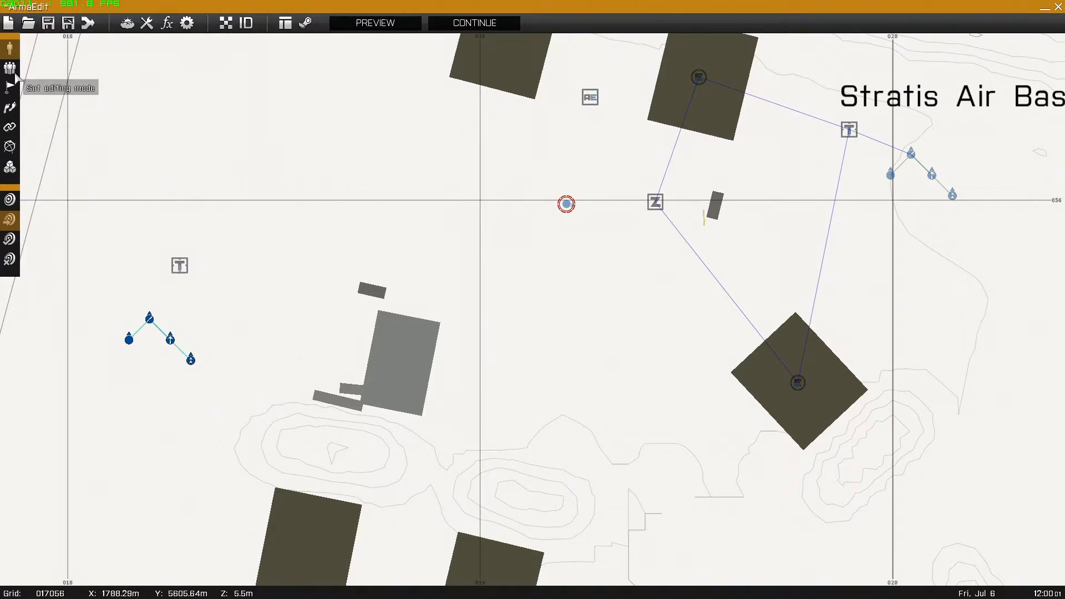
# Insert an empty Hunter HMG (NATO) car just west of the copied Template module.
pyautogui.doubleClick(122, 269)
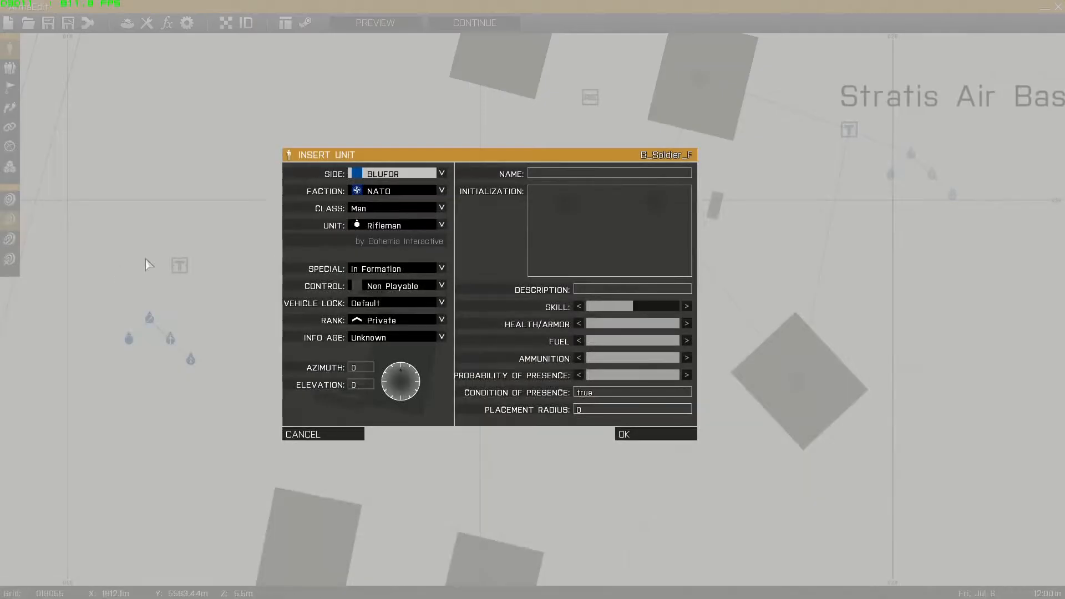
pyautogui.click(388, 176)
pyautogui.click(378, 249)
pyautogui.click(383, 209)
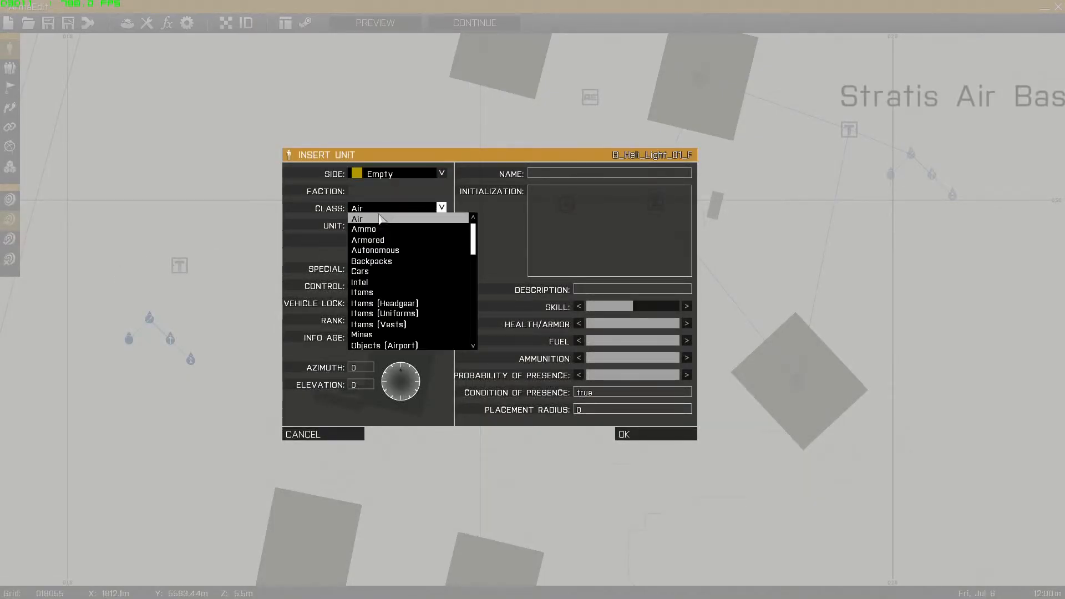
pyautogui.click(374, 270)
pyautogui.click(381, 226)
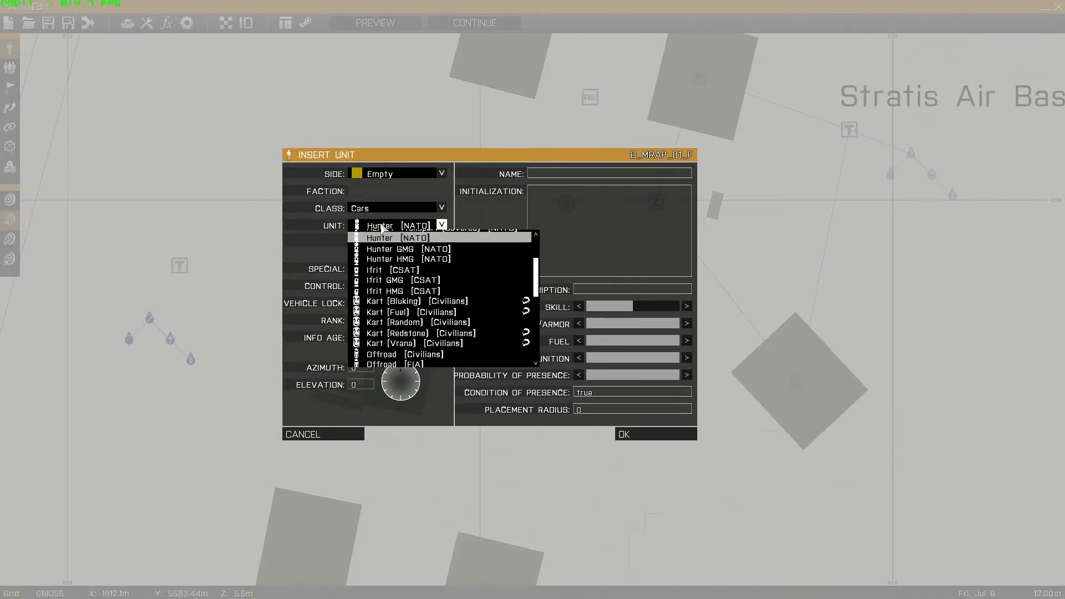
pyautogui.click(399, 259)
pyautogui.click(637, 434)
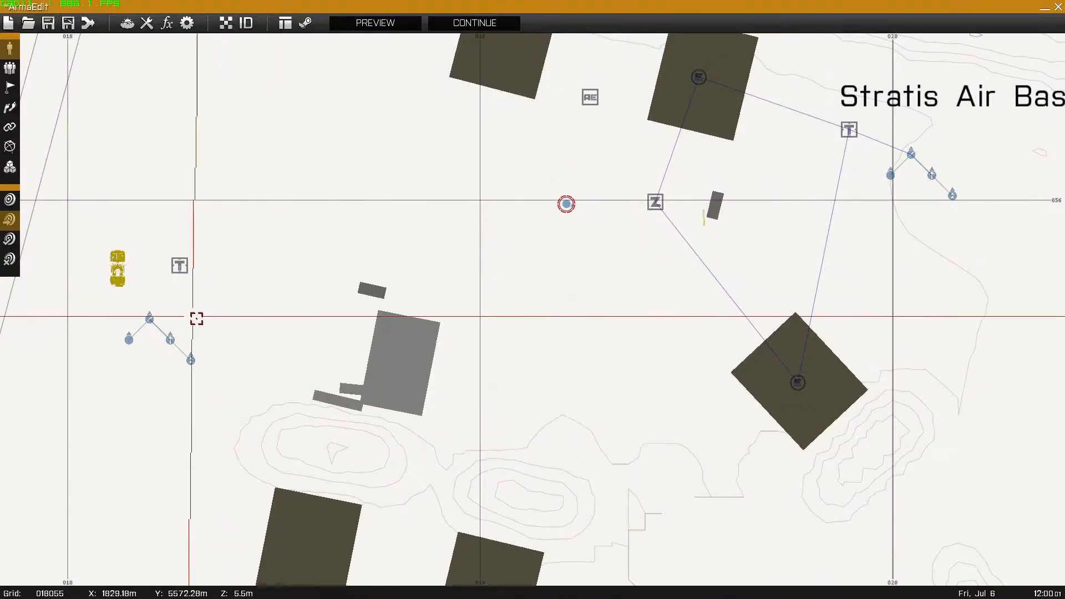
# Synchronize the western Fire Team's leader and the Hunter HMG with the western Template module.
pyautogui.scroll(3, 391, 302)
pyautogui.click(9, 127)
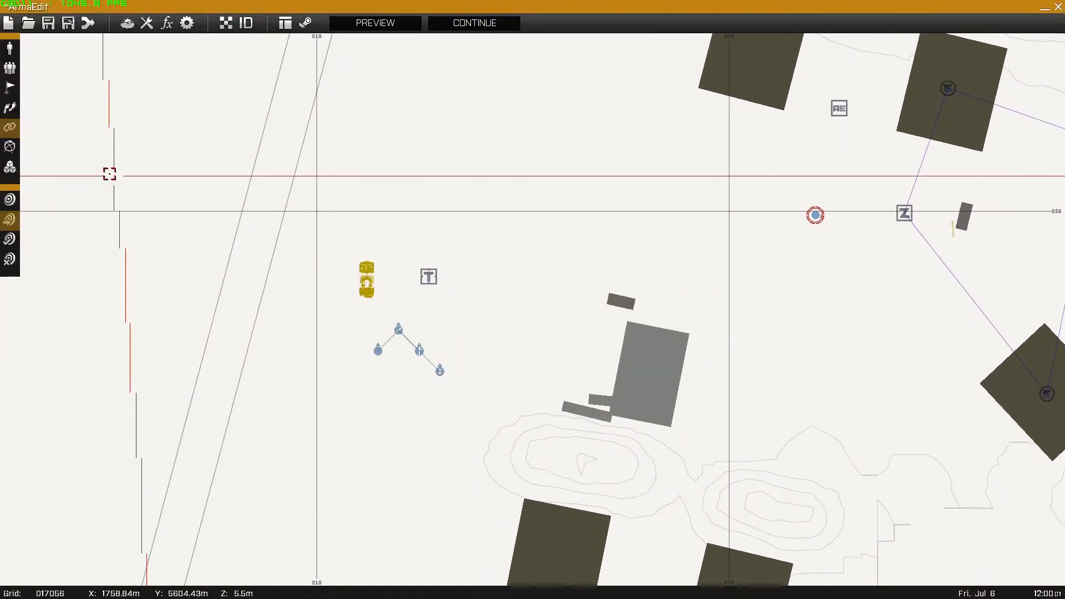
pyautogui.moveTo(393, 326); pyautogui.dragTo(429, 276)
pyautogui.moveTo(363, 285)
pyautogui.mouseDown()
pyautogui.moveTo(447, 288)
pyautogui.moveTo(430, 274)
pyautogui.mouseUp()
pyautogui.moveTo(562, 233); pyautogui.dragTo(333, 309, button='right')
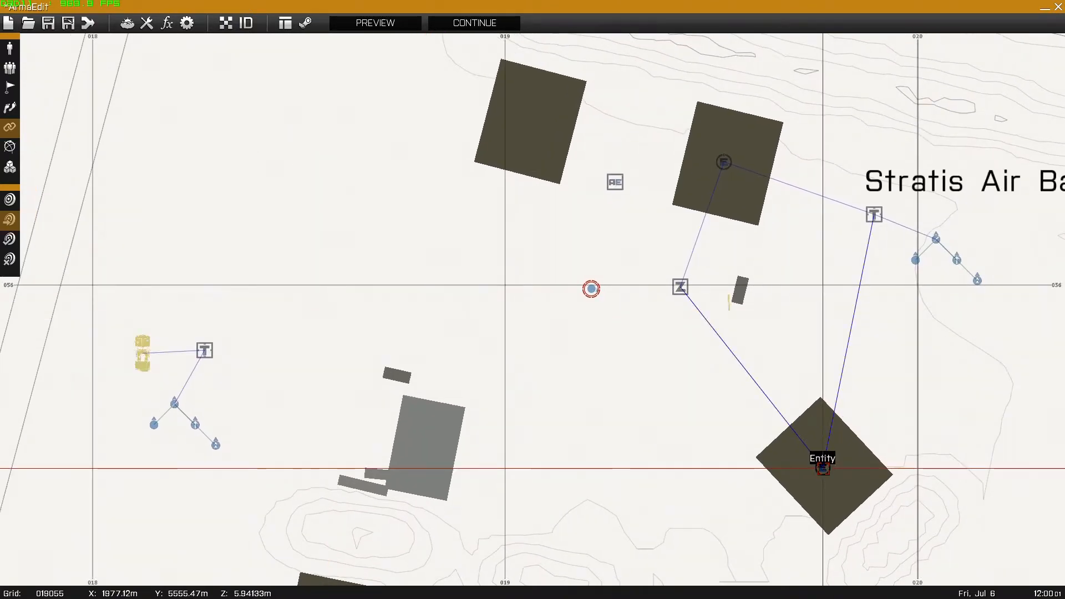
# Paste a copy of the Entity module north of the western Template and synchronize it with that Template and the Zone.
pyautogui.moveTo(221, 216); pyautogui.dragTo(400, 252, button='right')
pyautogui.hotkey('ctrl', 'v')
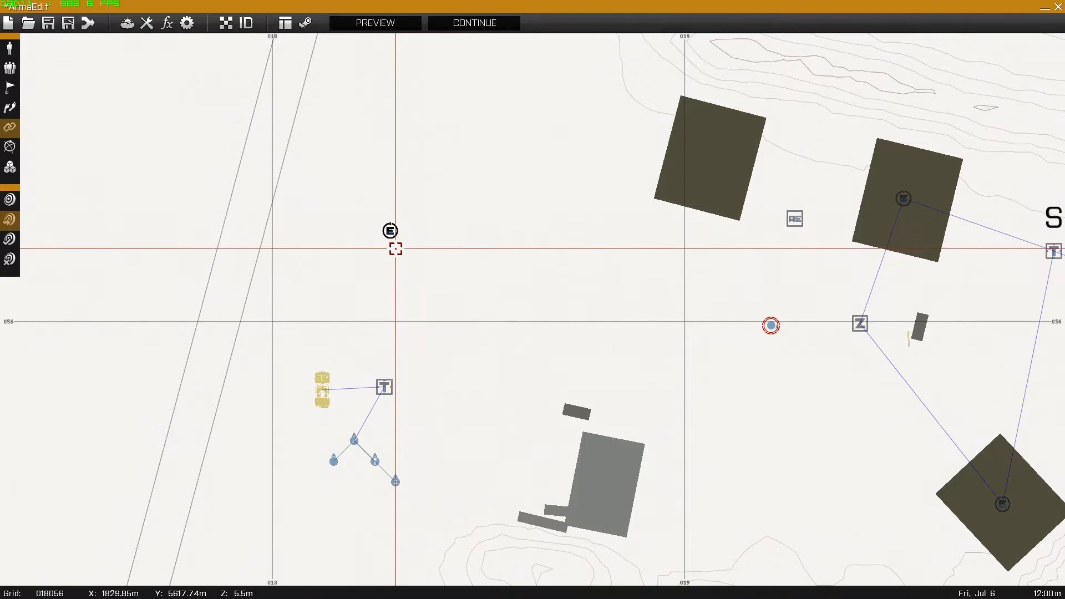
pyautogui.moveTo(390, 231)
pyautogui.mouseDown()
pyautogui.moveTo(373, 349)
pyautogui.moveTo(384, 387)
pyautogui.mouseUp()
pyautogui.moveTo(390, 231)
pyautogui.mouseDown()
pyautogui.moveTo(1014, 387)
pyautogui.moveTo(859, 324)
pyautogui.mouseUp()
pyautogui.moveTo(647, 435); pyautogui.dragTo(613, 424, button='right')
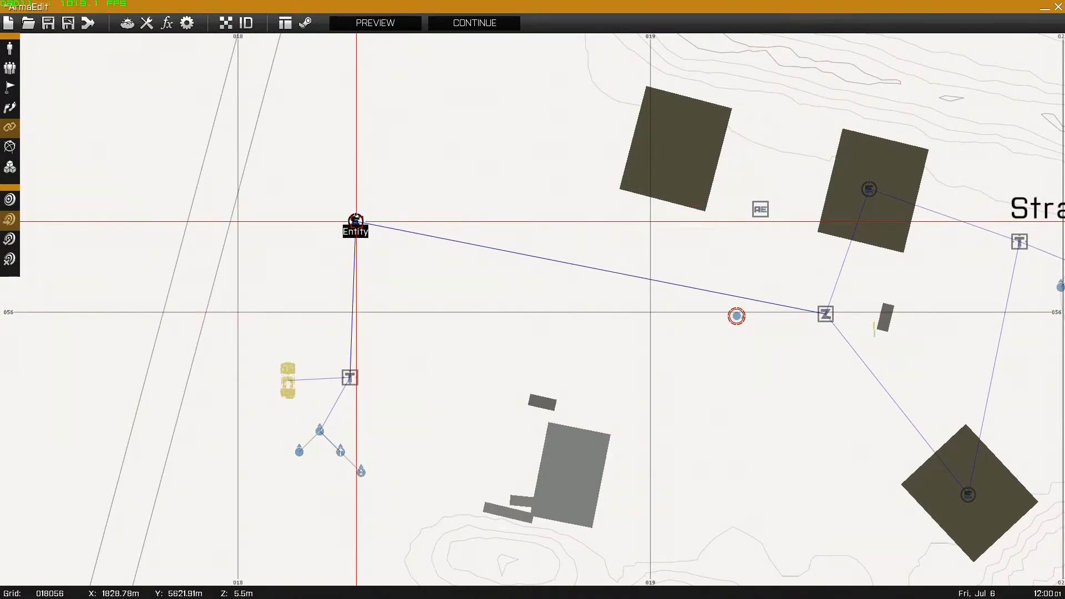
# Try a Placement Radius of 100 on the western Entity module, view its area on the map, and remove the radius again.
pyautogui.doubleClick(356, 222)
pyautogui.write('100')
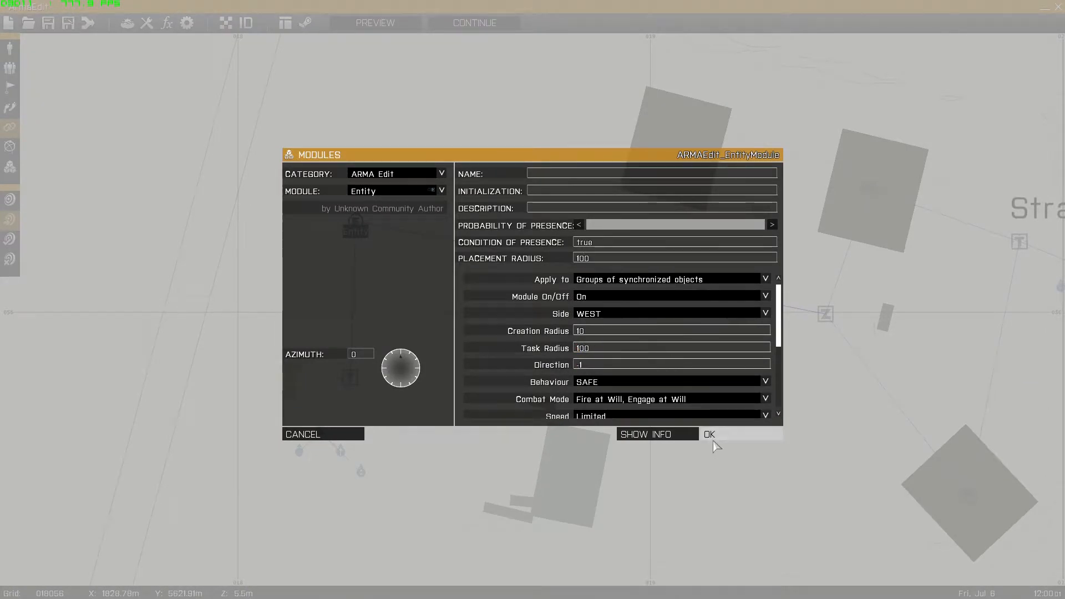
pyautogui.click(713, 438)
pyautogui.scroll(-4, 446, 310)
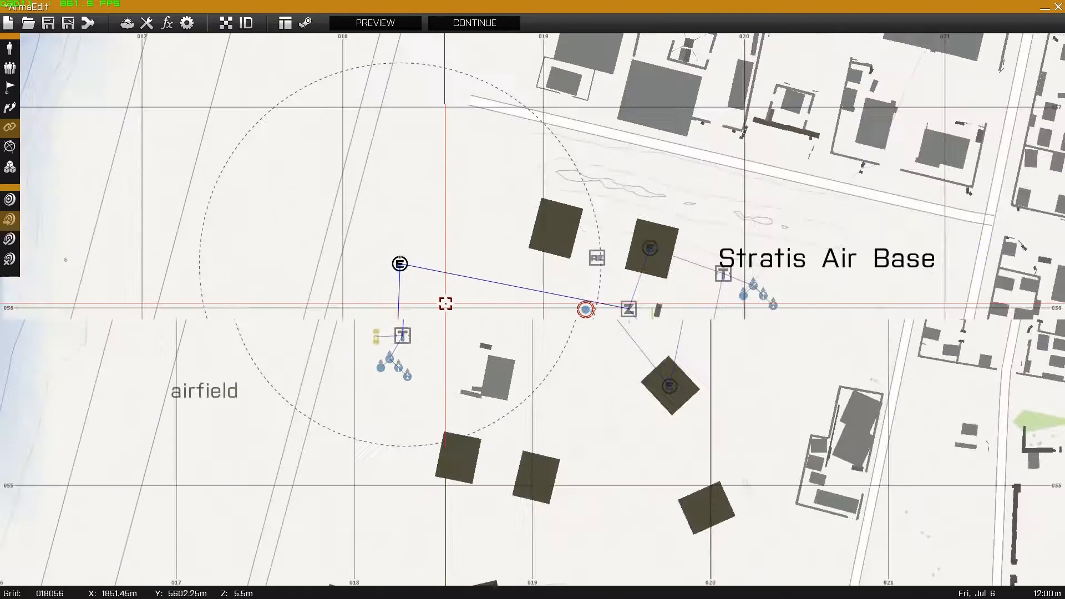
pyautogui.scroll(4, 492, 338)
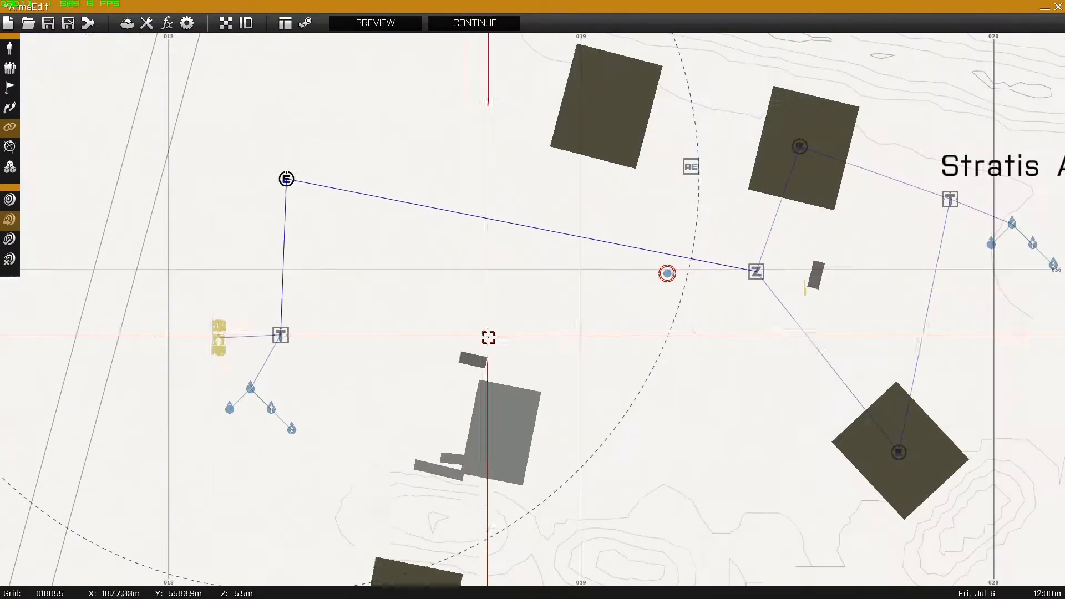
pyautogui.doubleClick(286, 178)
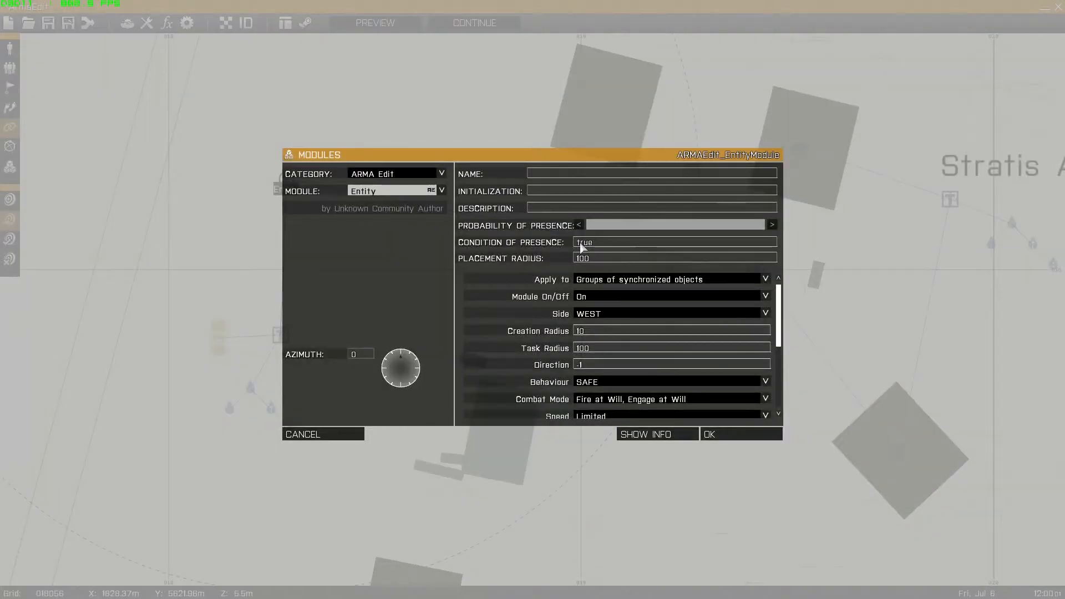
pyautogui.press('Return')
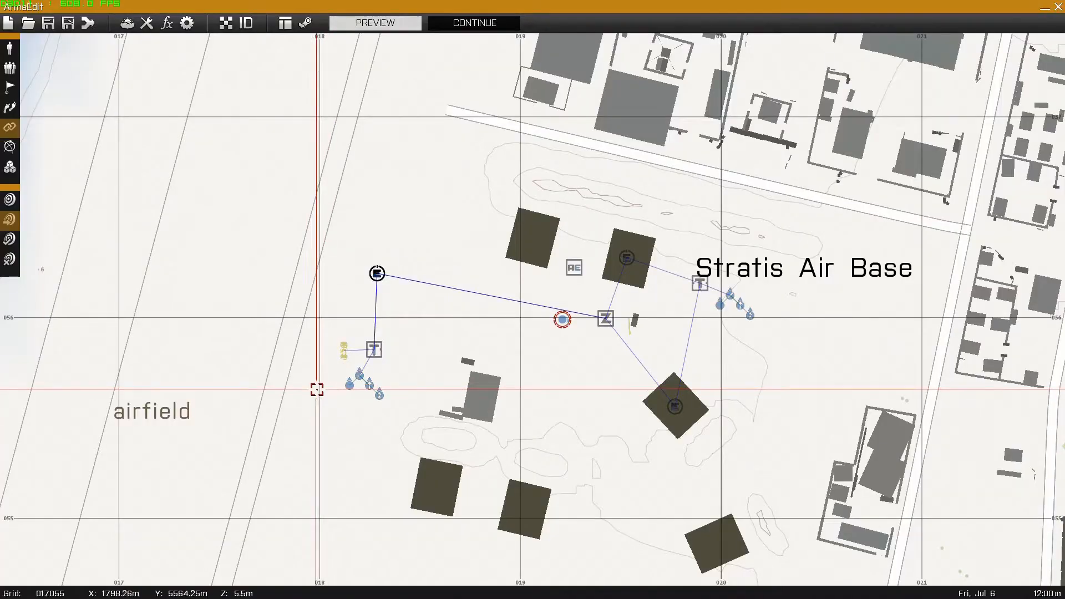
# Paste a copy of the Template module and position it north of the western Entity module.
pyautogui.moveTo(317, 389); pyautogui.dragTo(362, 340, button='right')
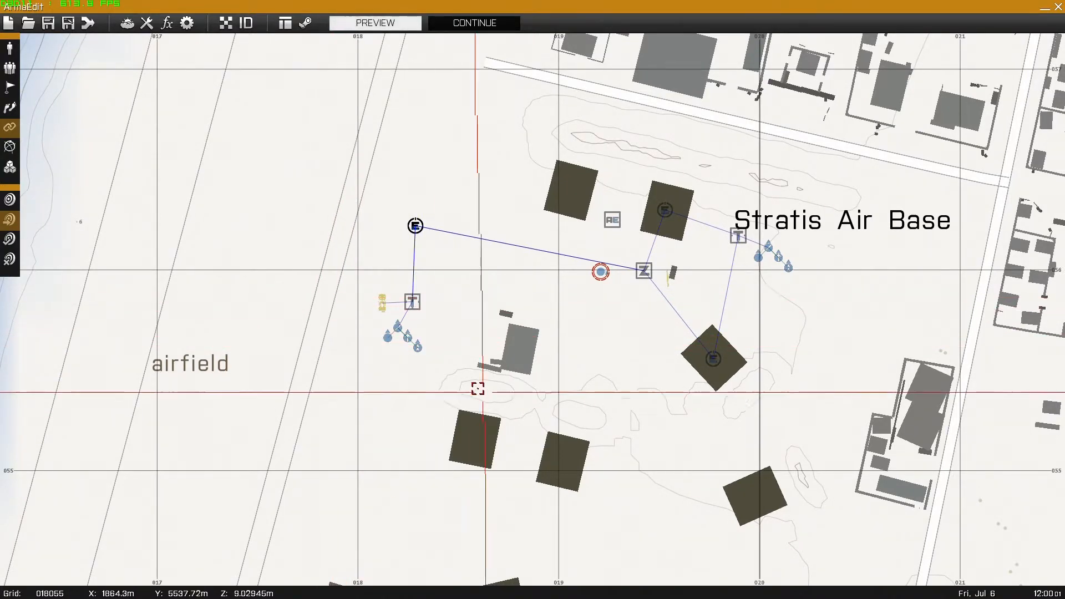
pyautogui.moveTo(492, 416); pyautogui.dragTo(495, 381, button='right')
pyautogui.moveTo(590, 295); pyautogui.dragTo(437, 421, button='right')
pyautogui.scroll(2, 485, 261)
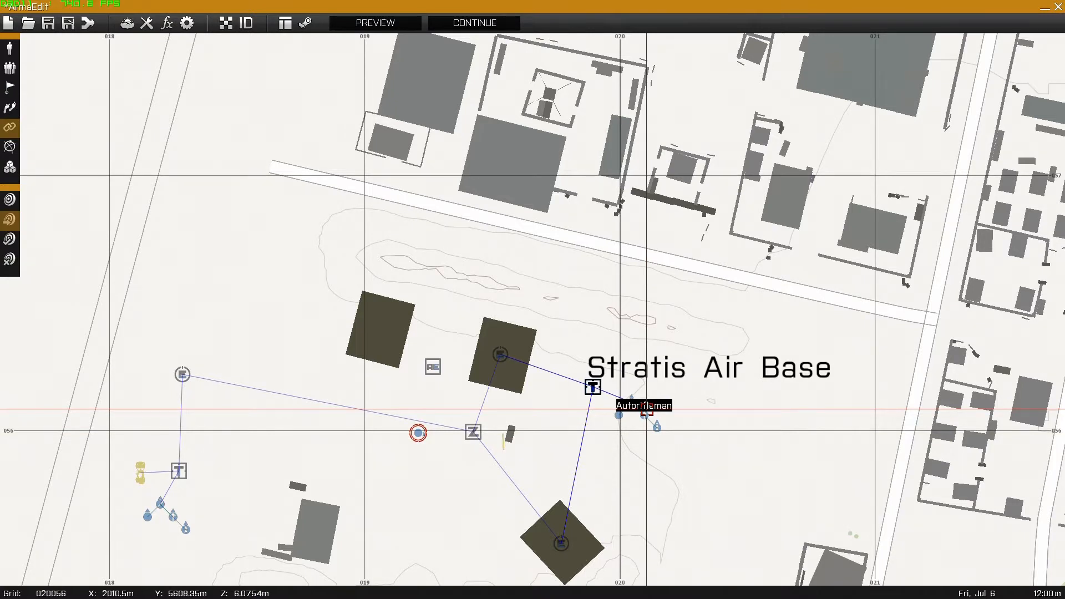
pyautogui.hotkey('ctrl', 'v')
pyautogui.moveTo(268, 189); pyautogui.dragTo(236, 211)
# Paste a copy of the western Fire Team just south of the northern Template and synchronize its leader with that Template.
pyautogui.click(159, 504)
pyautogui.hotkey('ctrl', 'c')
pyautogui.hotkey('ctrl', 'v')
pyautogui.click(10, 127)
pyautogui.moveTo(233, 262); pyautogui.dragTo(234, 211)
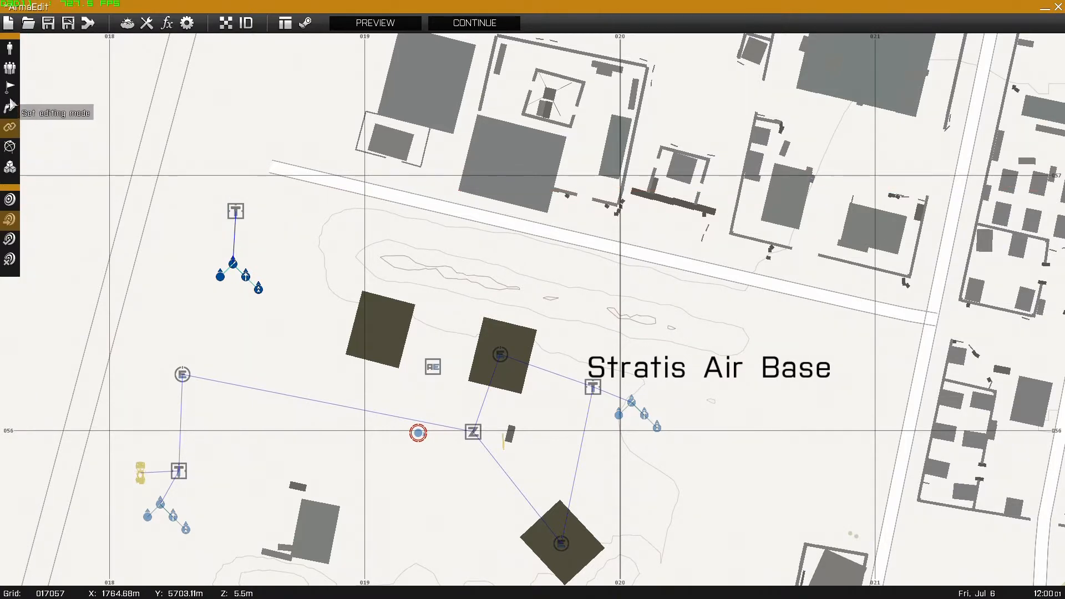
# Add two waypoints for the northern Fire Team, one at the road's west end and one at its eastern junction.
pyautogui.doubleClick(264, 166)
pyautogui.press('Return')
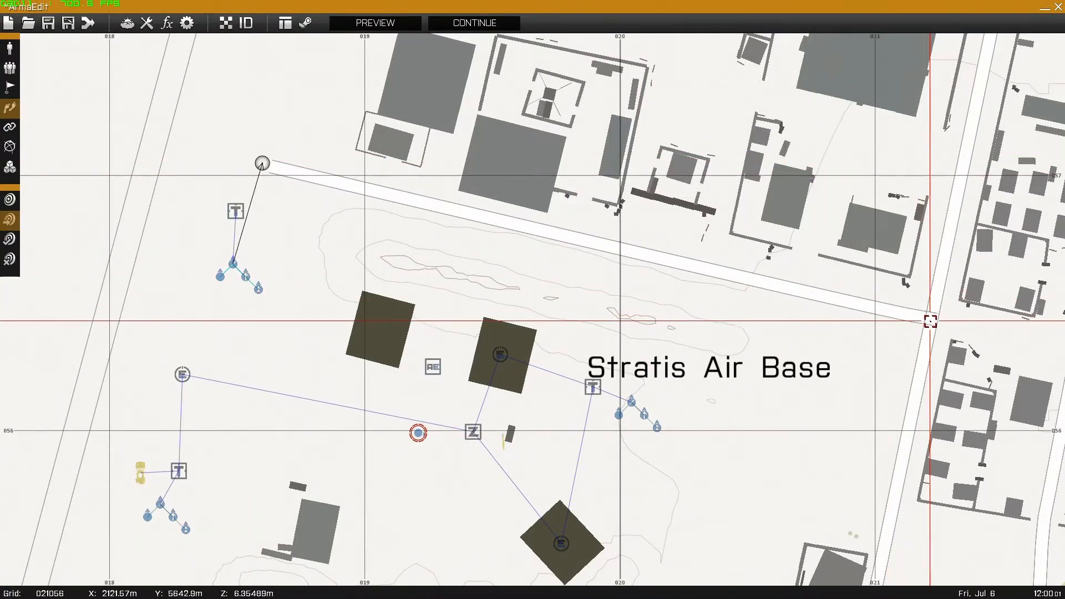
pyautogui.doubleClick(931, 321)
pyautogui.click(651, 432)
# Add a third waypoint for the northern Fire Team back at the road's west end and choose its waypoint type.
pyautogui.doubleClick(323, 226)
pyautogui.click(441, 191)
pyautogui.click(380, 335)
pyautogui.click(649, 434)
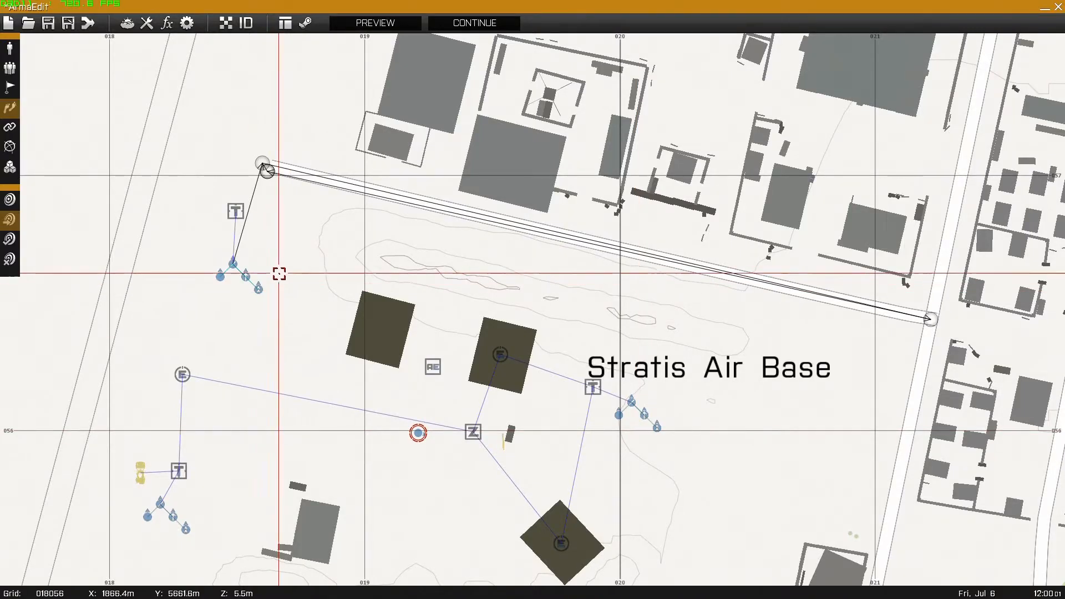
# Paste a copy of the western Entity module onto the road north of the Stratis Air Base label.
pyautogui.click(182, 375)
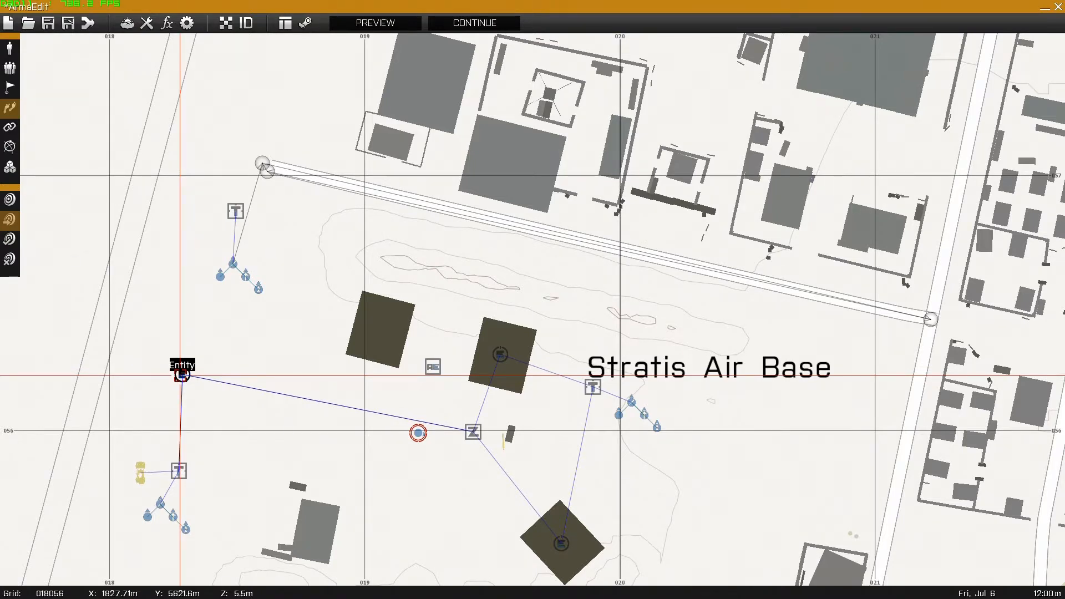
pyautogui.scroll(-2, 181, 375)
pyautogui.scroll(2, 261, 319)
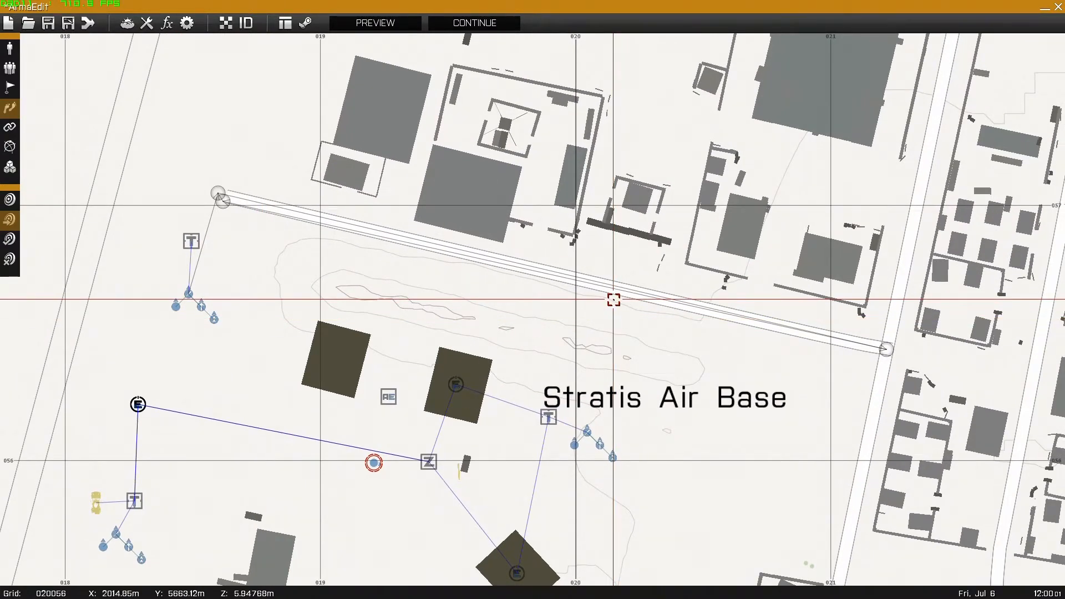
pyautogui.hotkey('ctrl', 'v')
pyautogui.moveTo(626, 278); pyautogui.dragTo(609, 286)
pyautogui.moveTo(610, 288); pyautogui.dragTo(659, 258, button='right')
# Synchronize the Entity module on the road with the Zone and with the northern Template.
pyautogui.click(9, 127)
pyautogui.moveTo(515, 273); pyautogui.dragTo(419, 202, button='right')
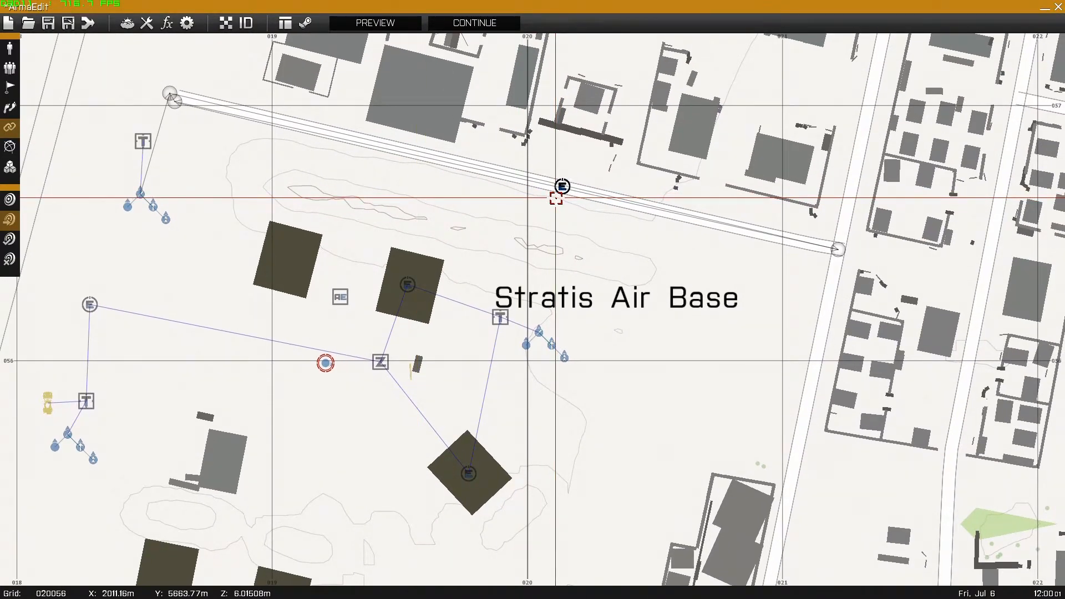
pyautogui.moveTo(560, 190); pyautogui.dragTo(379, 361)
pyautogui.moveTo(561, 187); pyautogui.dragTo(142, 142)
pyautogui.moveTo(142, 142); pyautogui.dragTo(194, 232, button='right')
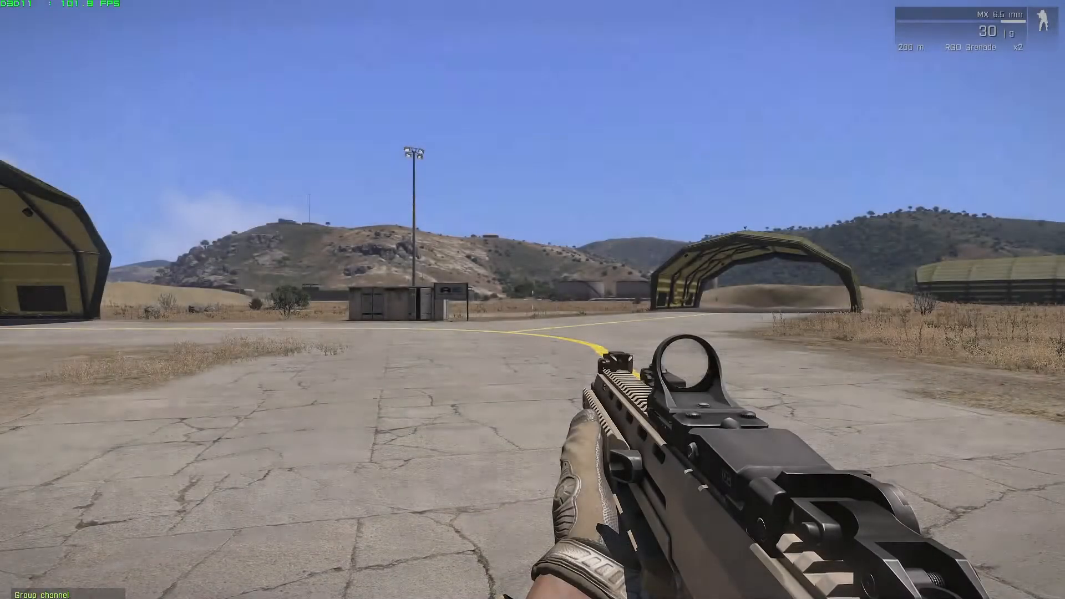
# Walk through the mission preview to check the spawned teams at the hangar and along the northern road.
pyautogui.press('w')
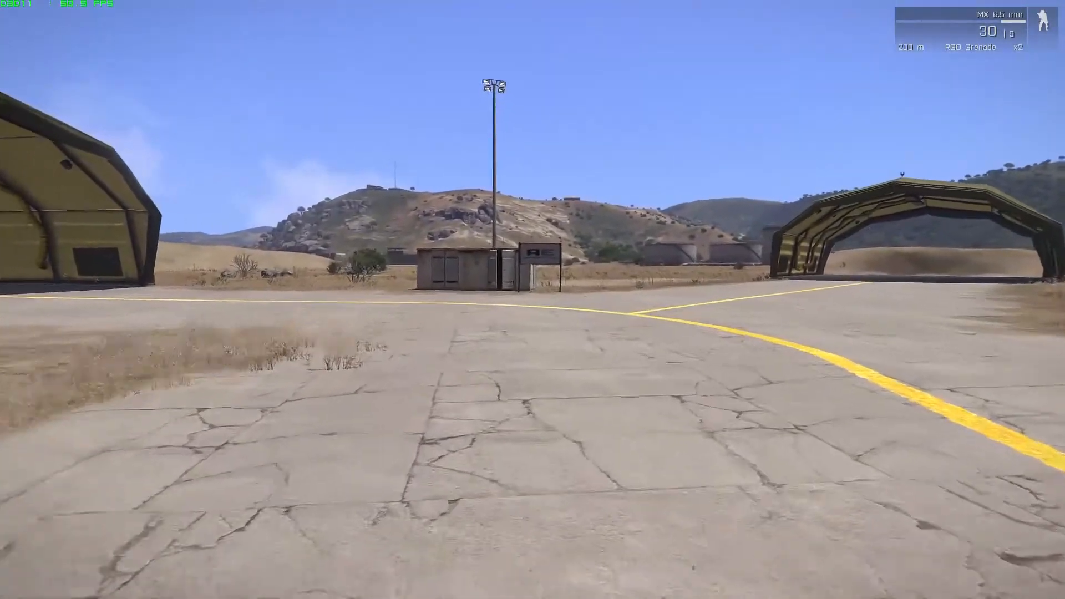
pyautogui.press('w')
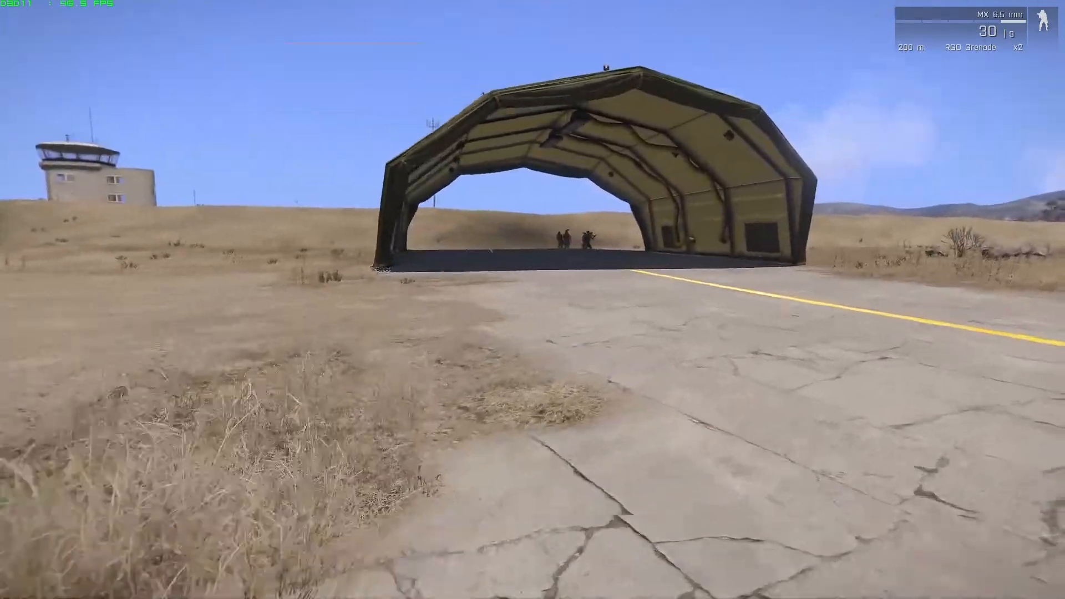
pyautogui.press('w')
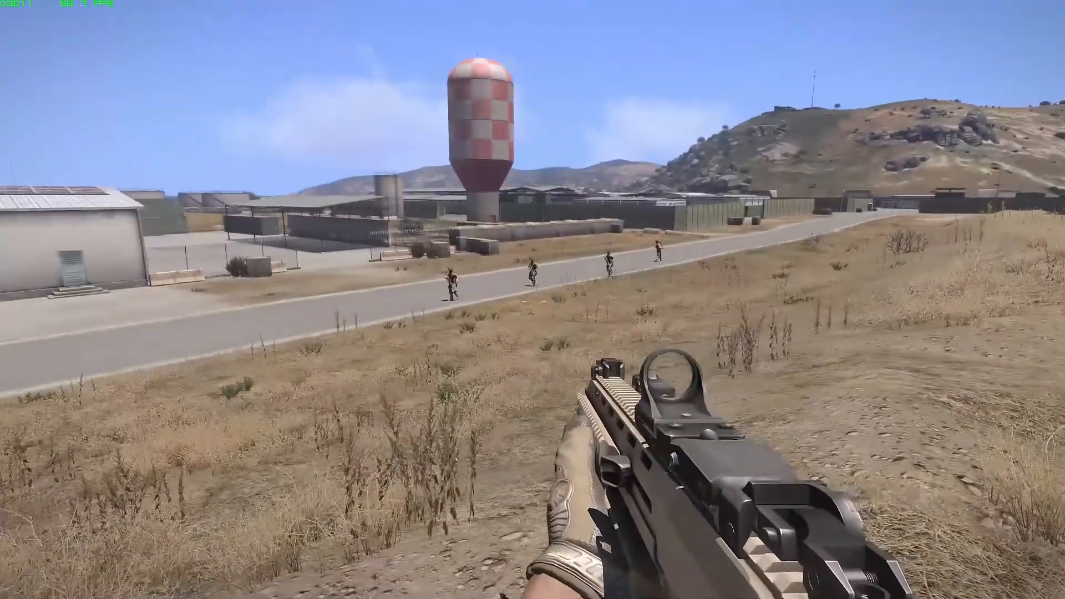
pyautogui.press('-')
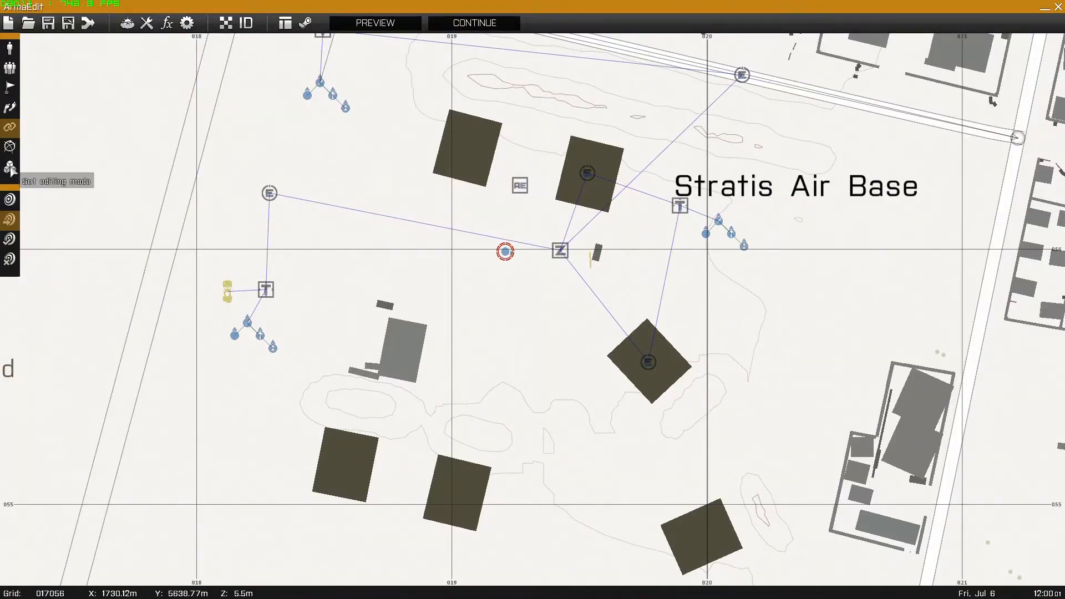
# Create an ARMA Edit Task module at the southwestern tent hangar, south of the western Fire Team.
pyautogui.click(10, 168)
pyautogui.press('Up')
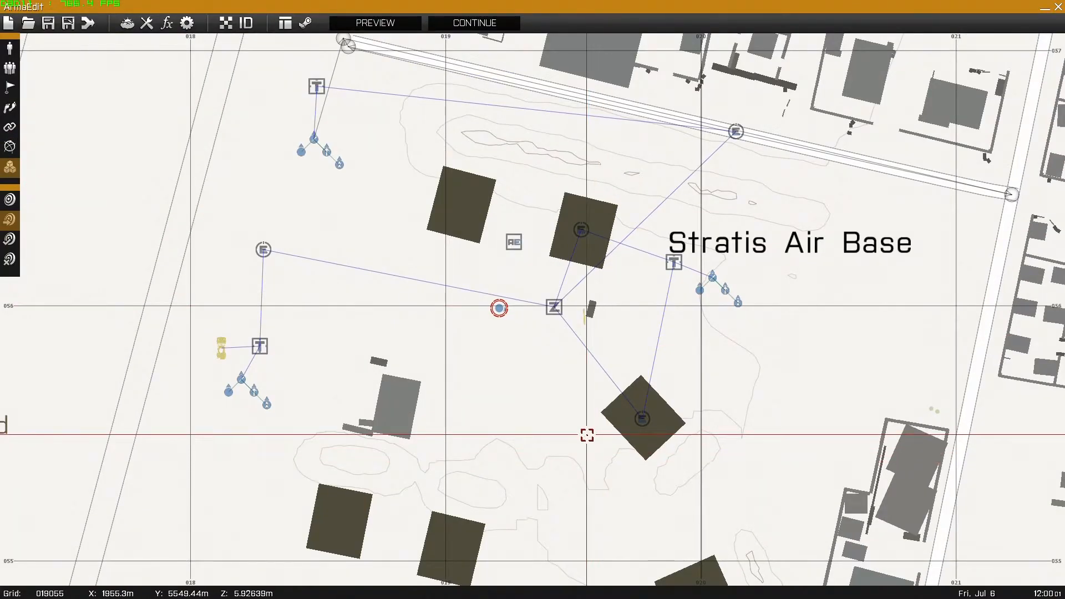
pyautogui.moveTo(518, 428); pyautogui.dragTo(712, 450, button='right')
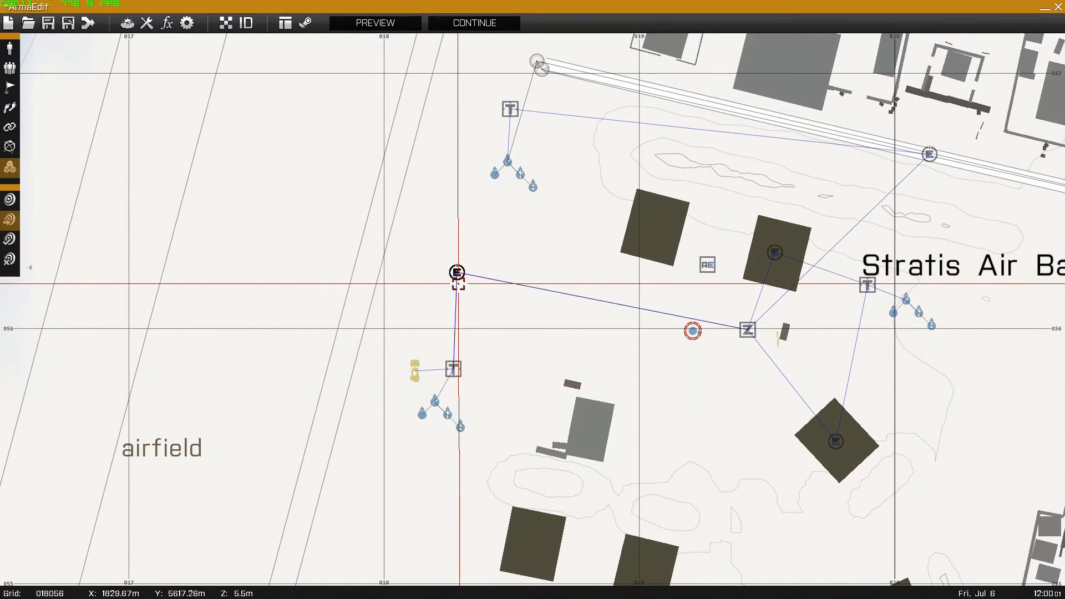
pyautogui.scroll(-5, 457, 272)
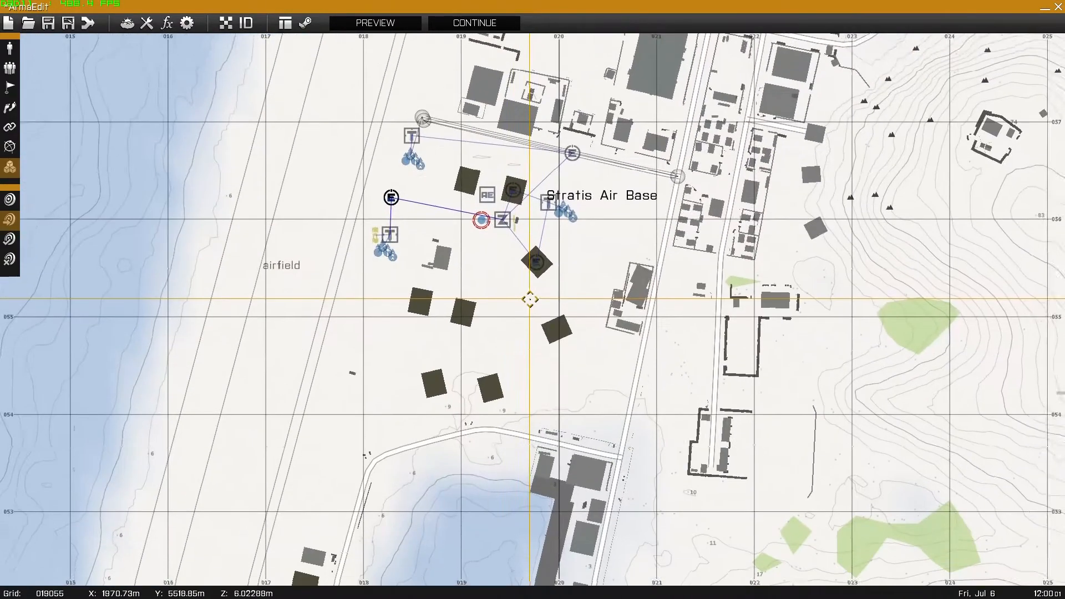
pyautogui.scroll(5, 599, 366)
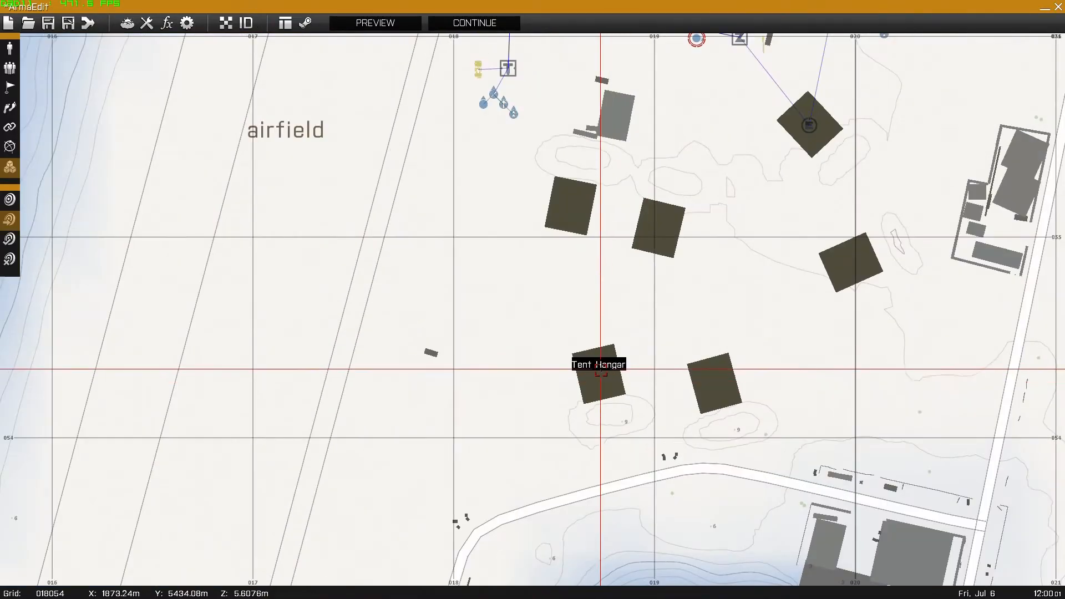
pyautogui.doubleClick(595, 375)
pyautogui.click(380, 191)
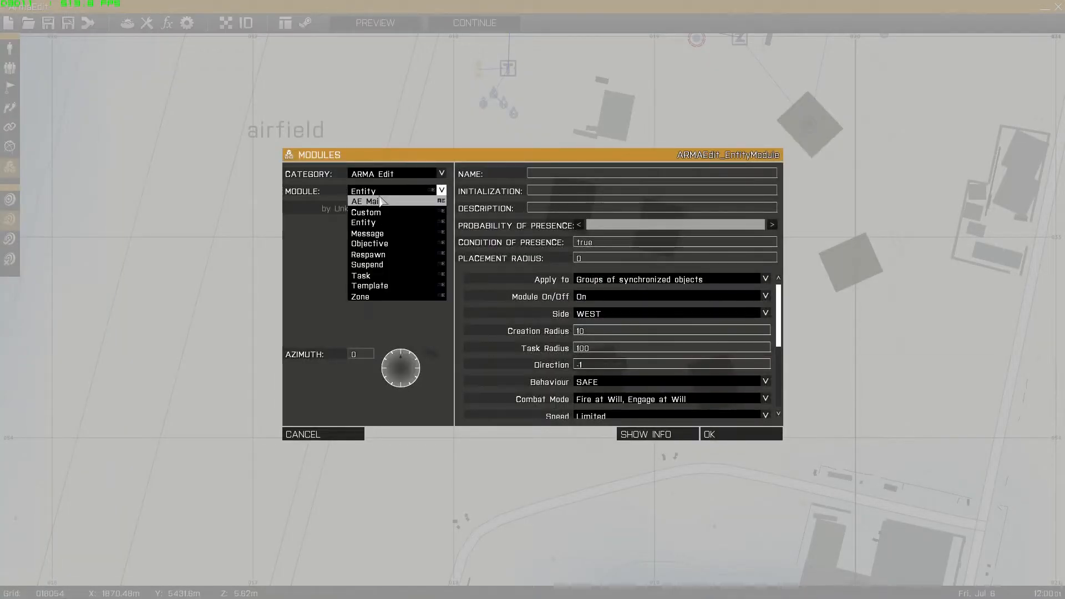
pyautogui.click(366, 276)
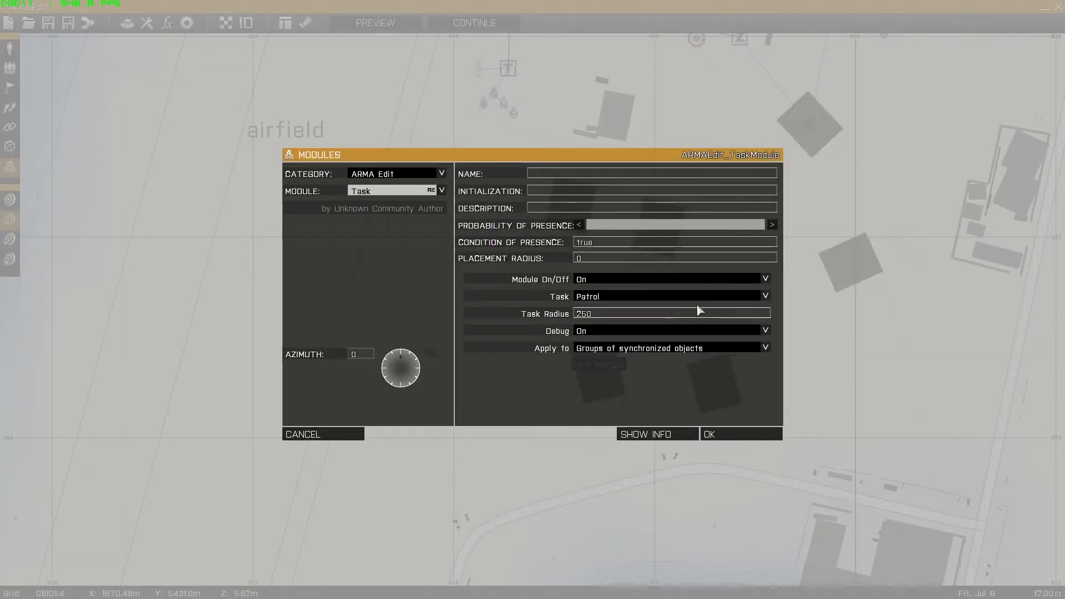
# Set the Task module to Attack with a Task Radius of 50 and synchronize it with the western Entity module.
pyautogui.moveTo(583, 314); pyautogui.dragTo(577, 313)
pyautogui.press('BackSpace')
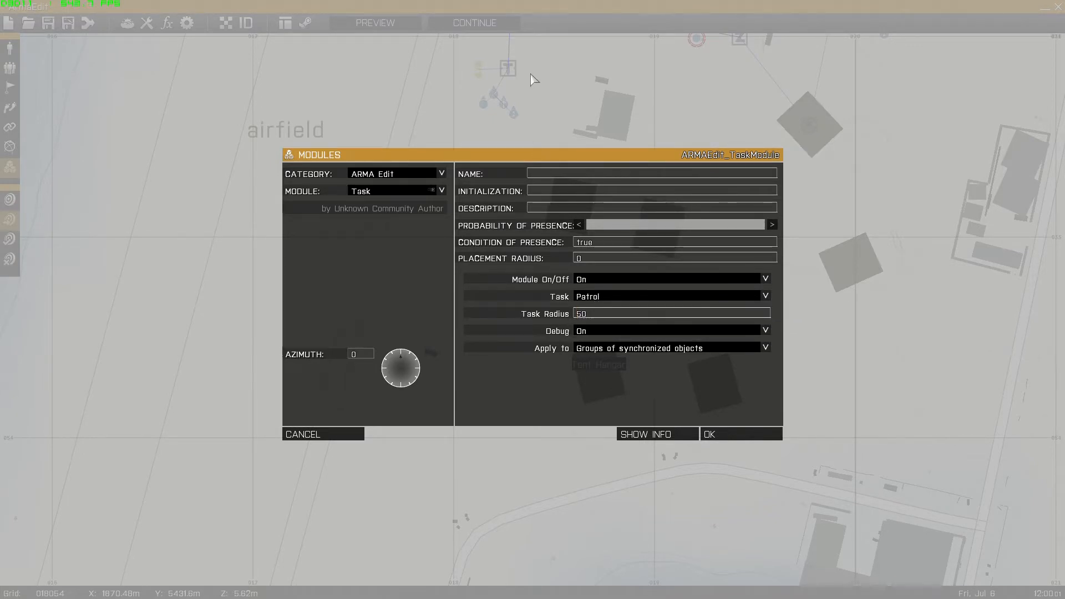
pyautogui.click(594, 299)
pyautogui.click(599, 328)
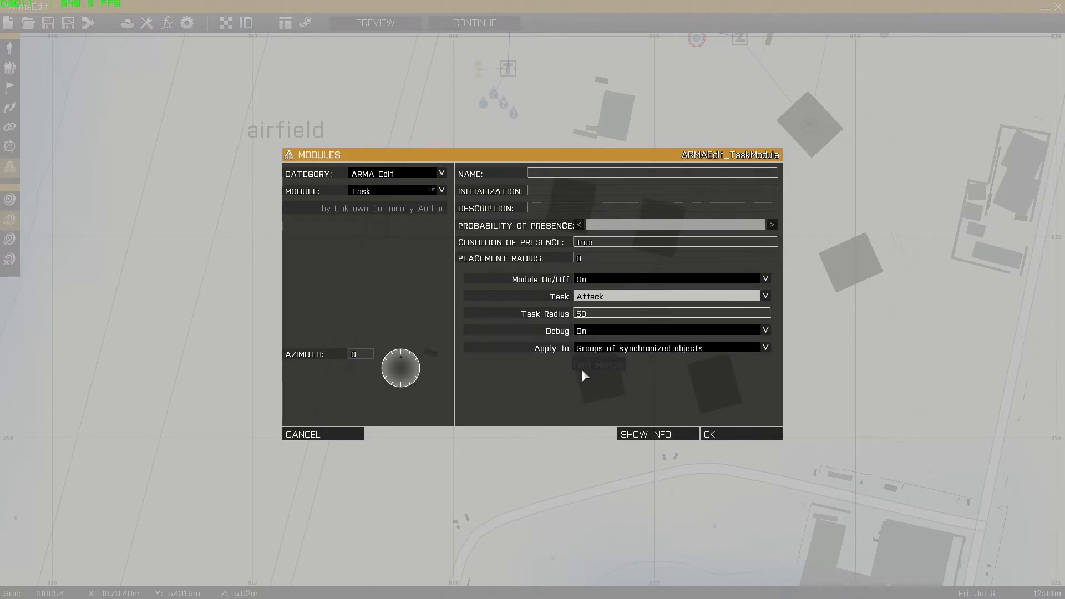
pyautogui.click(578, 314)
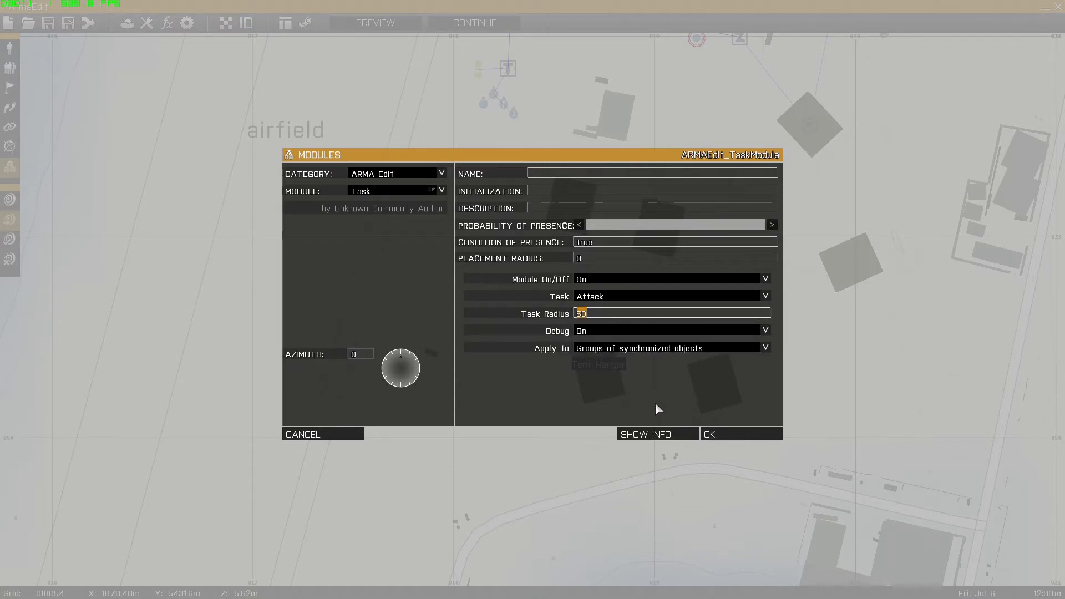
pyautogui.click(709, 434)
pyautogui.scroll(-3, 499, 312)
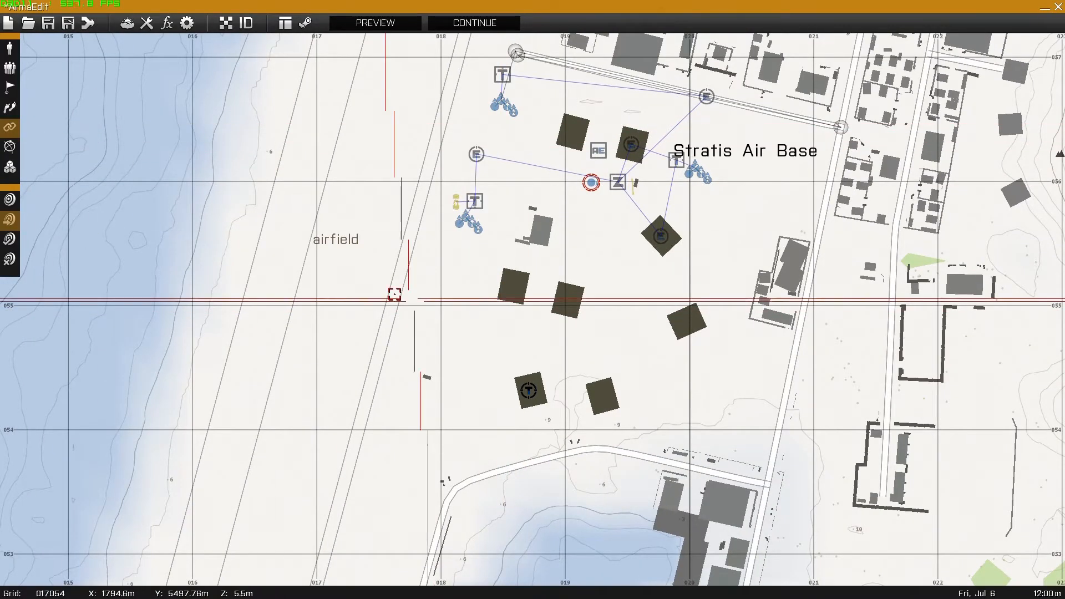
pyautogui.moveTo(528, 390); pyautogui.dragTo(476, 154)
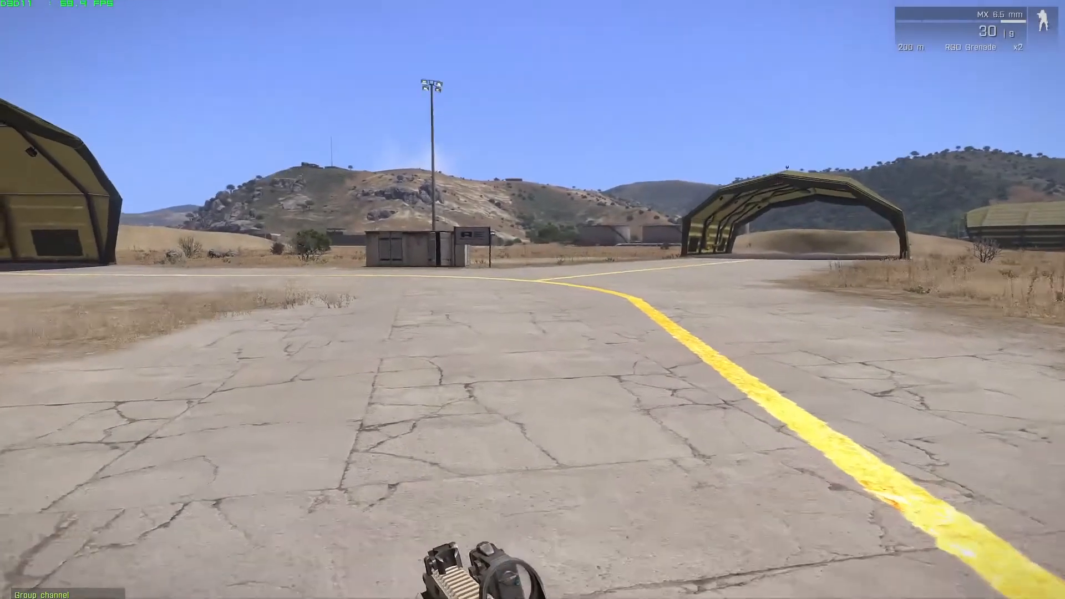
# Walk past the hangars in the mission preview to observe how the vehicle team carries out its Attack task.
pyautogui.press('w')
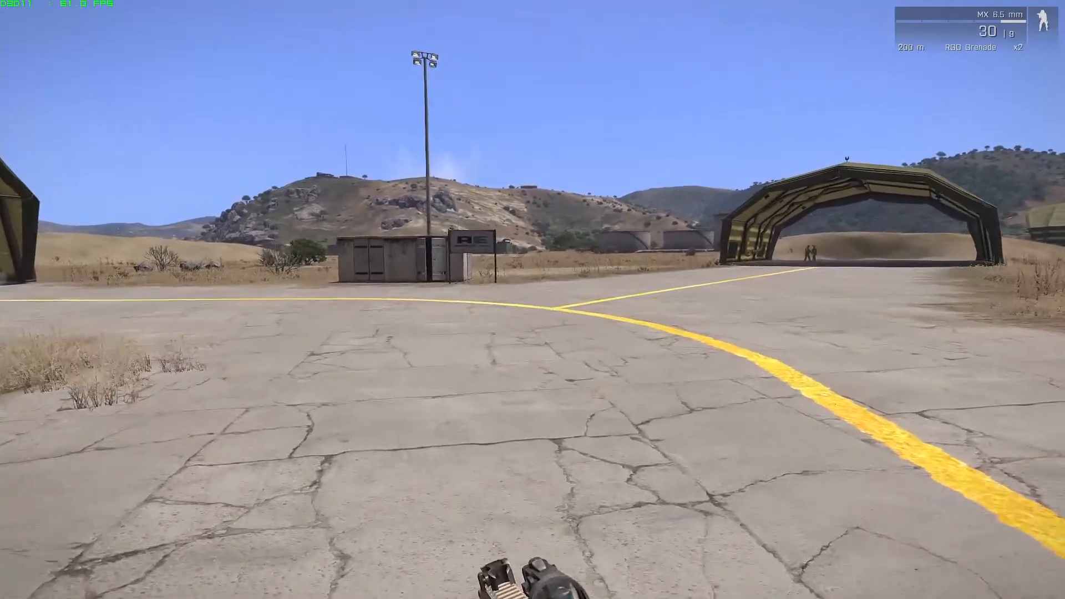
pyautogui.press('w')
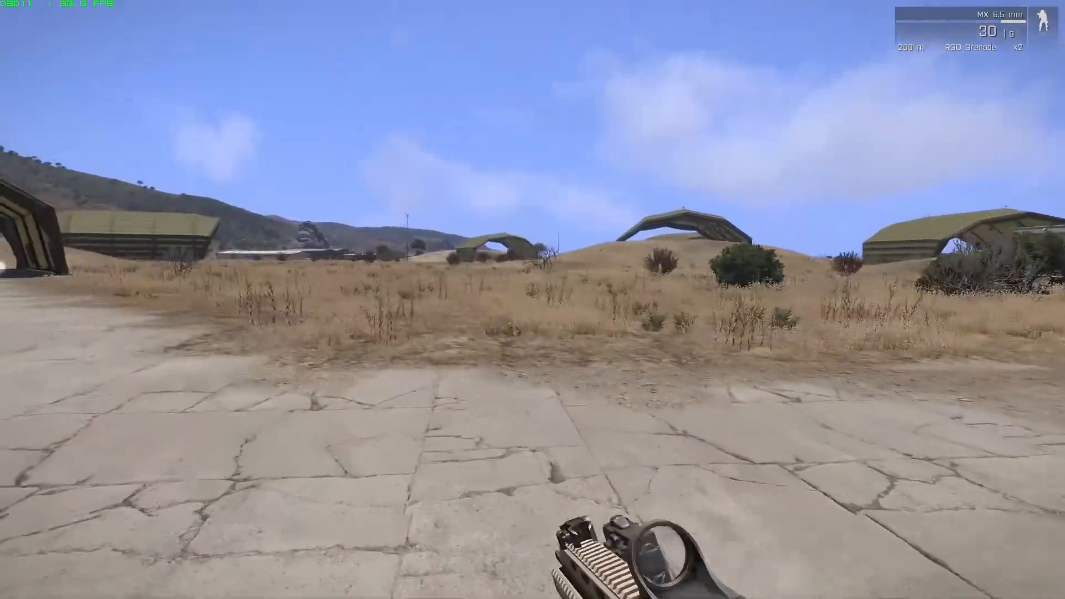
pyautogui.press('a')
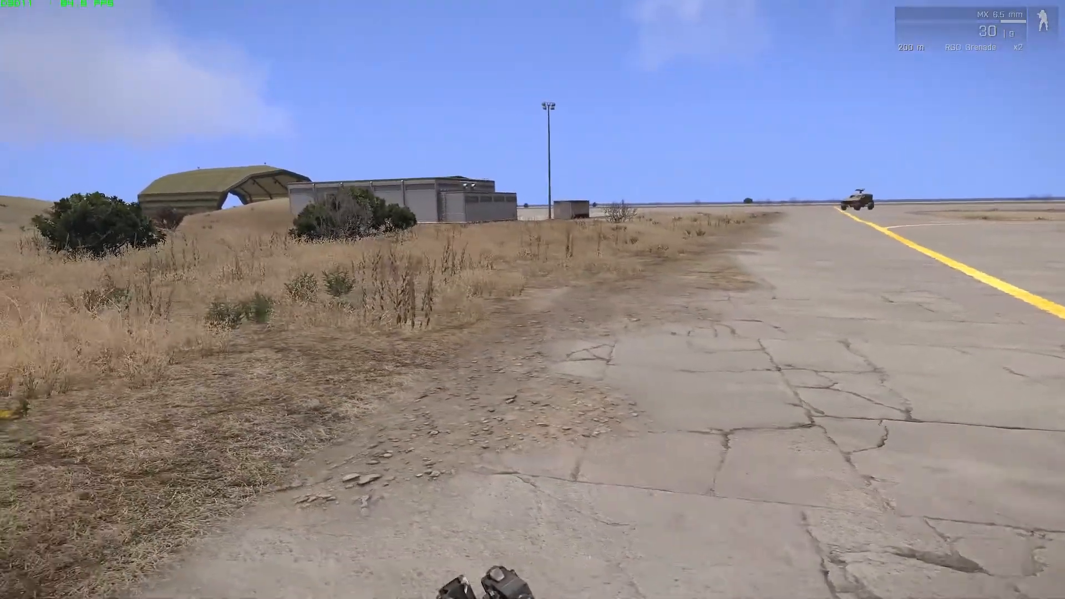
pyautogui.press('w')
pyautogui.press('a')
pyautogui.press('w')
pyautogui.press('a')
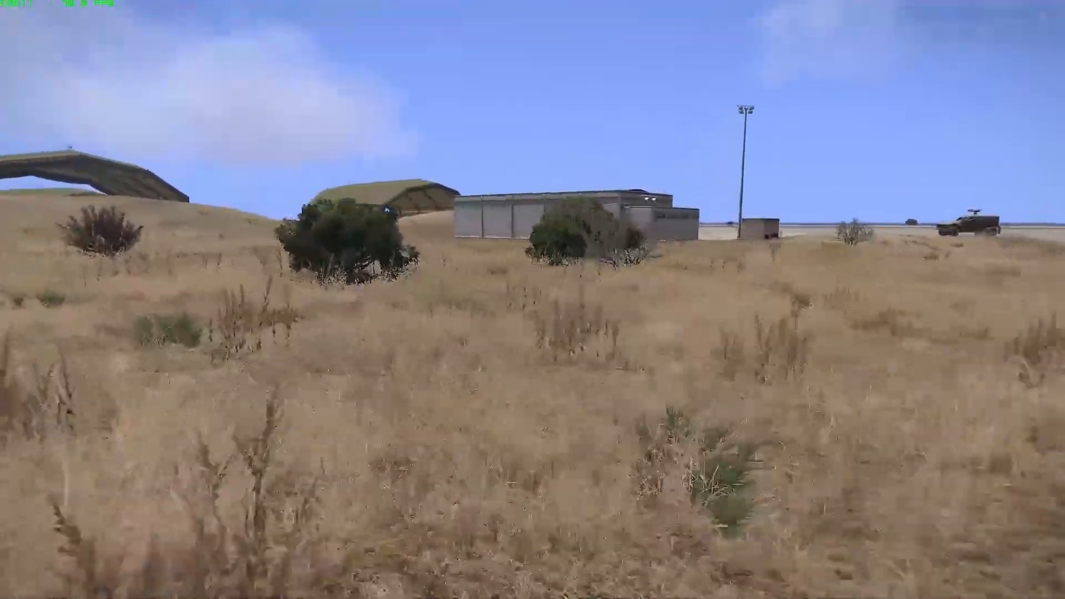
pyautogui.press('w')
pyautogui.press('-')
pyautogui.press('w')
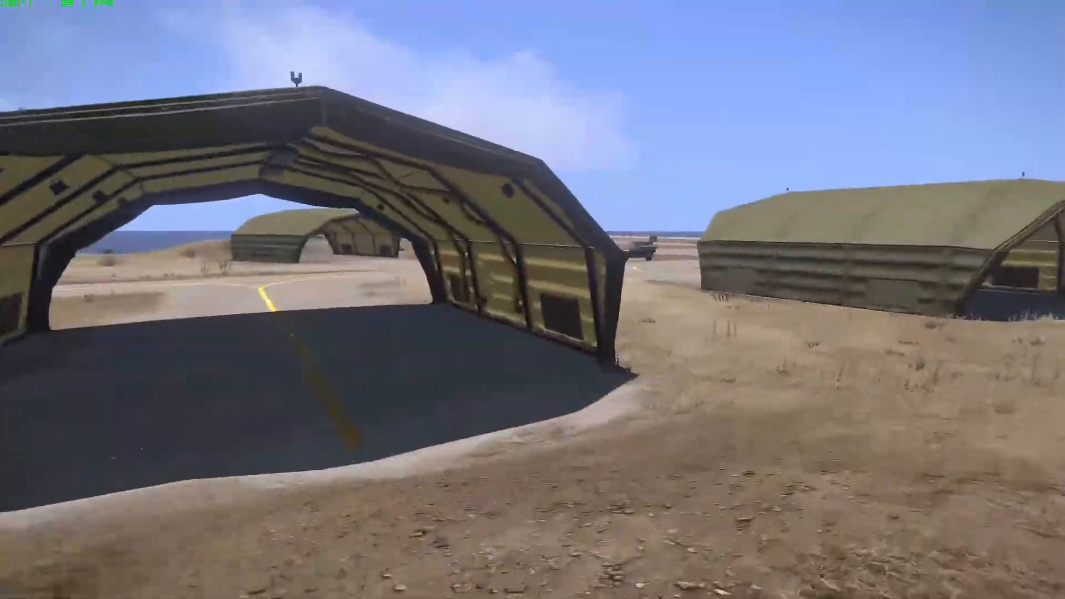
pyautogui.press('w')
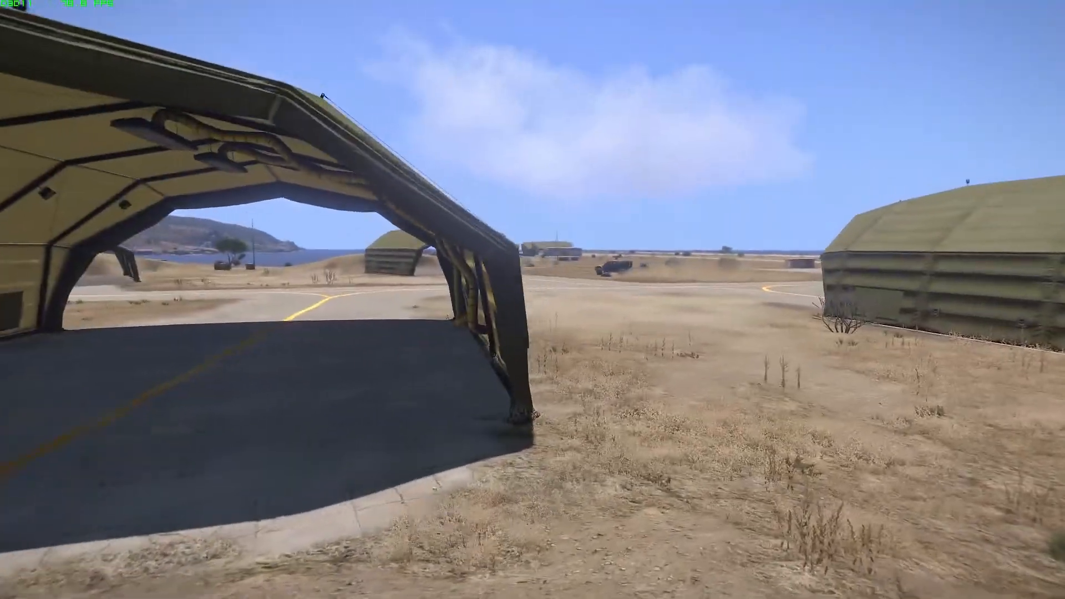
pyautogui.press('w')
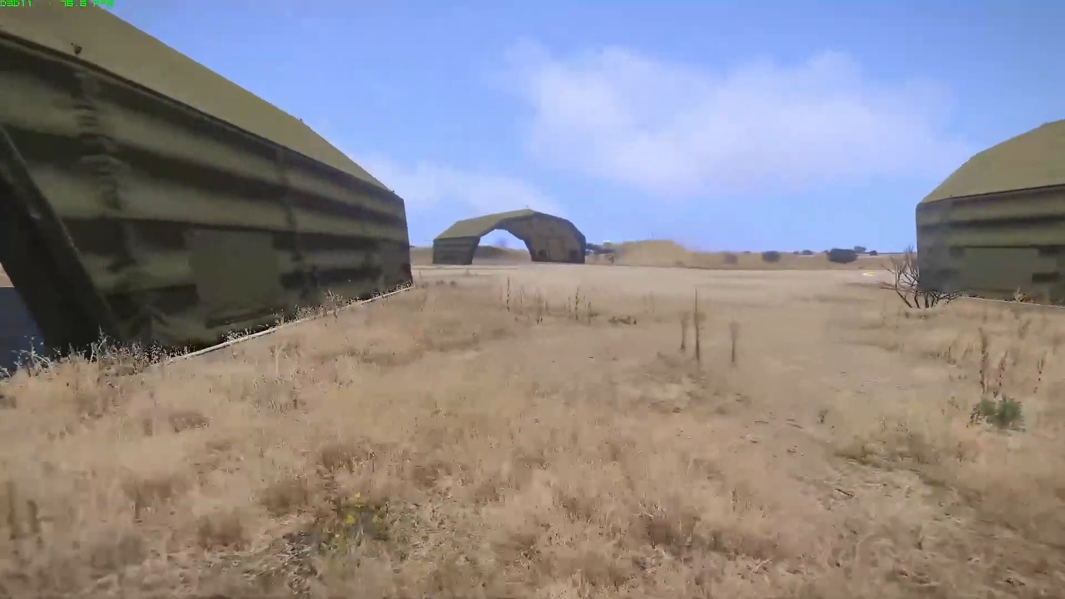
pyautogui.press('w')
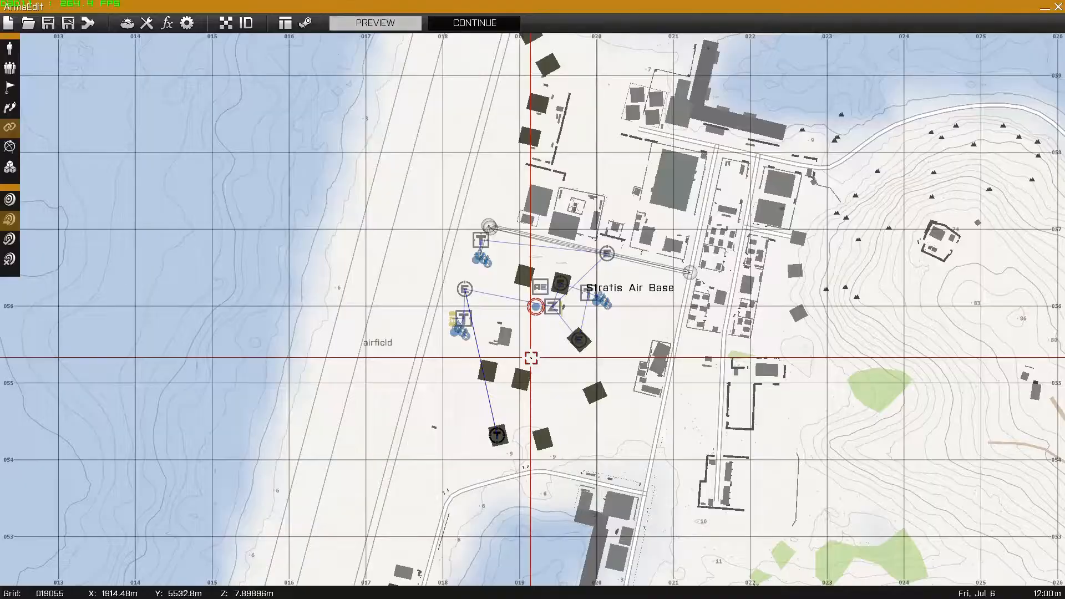